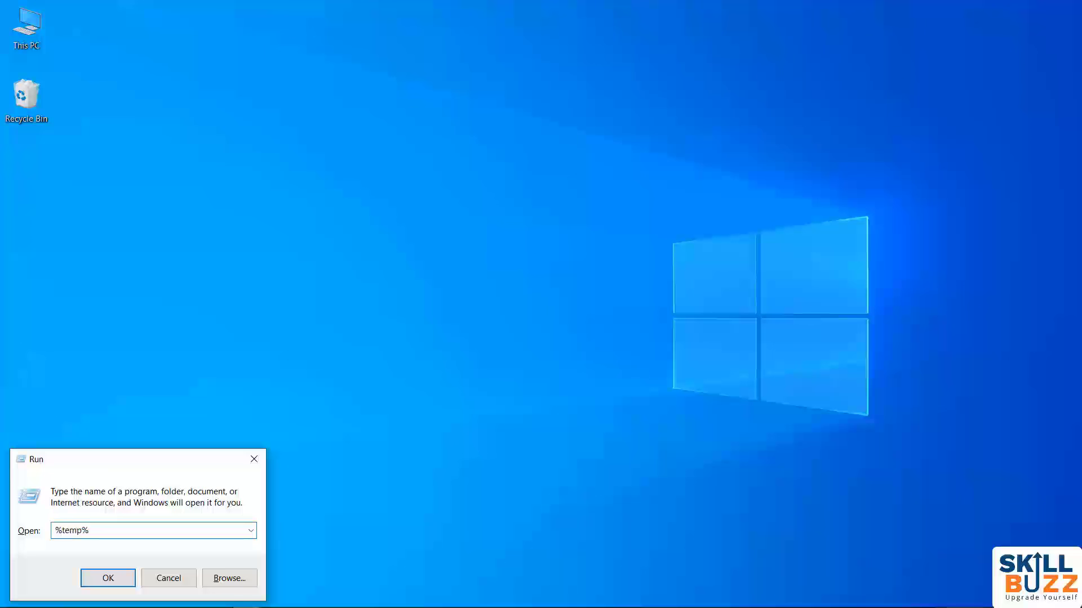
- Open the %temp% folder, permanently delete all its contents while skipping every file in use, and close the folder
key("Return")
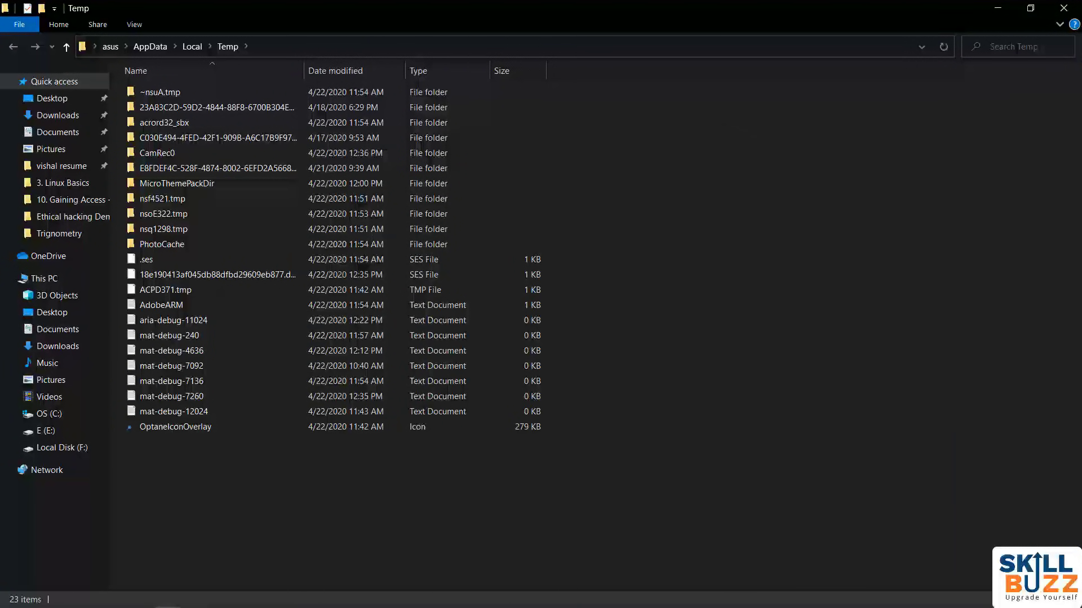
key("ctrl+a")
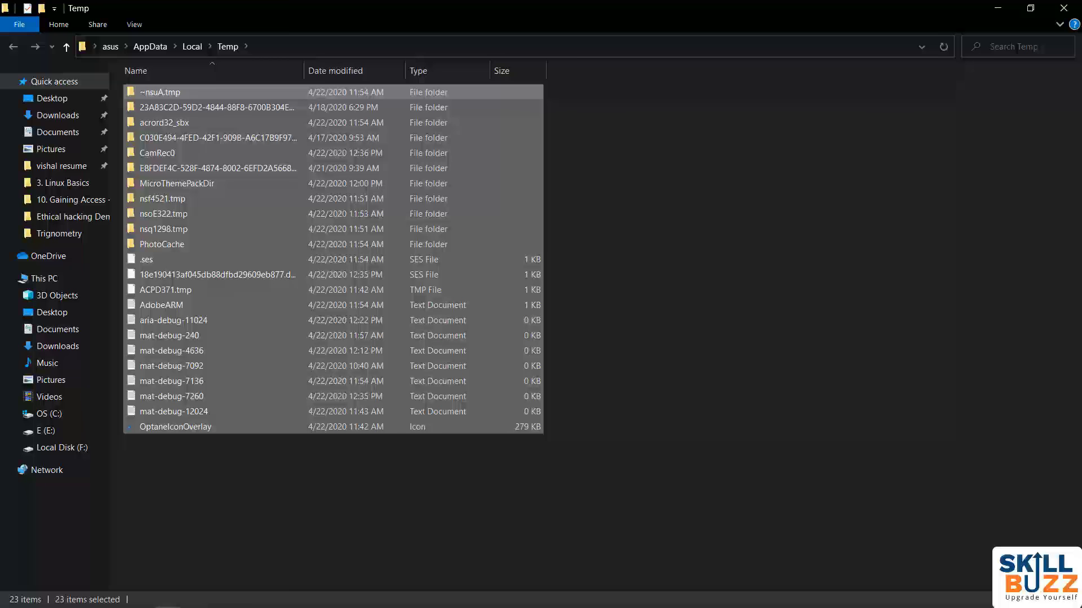
key("shift+Delete")
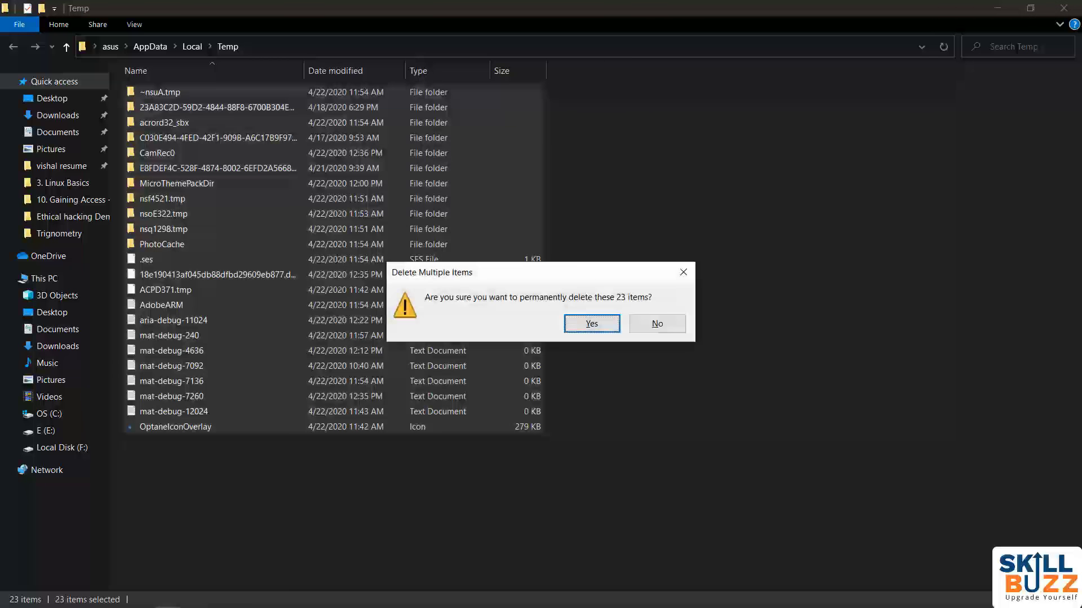
key("Return")
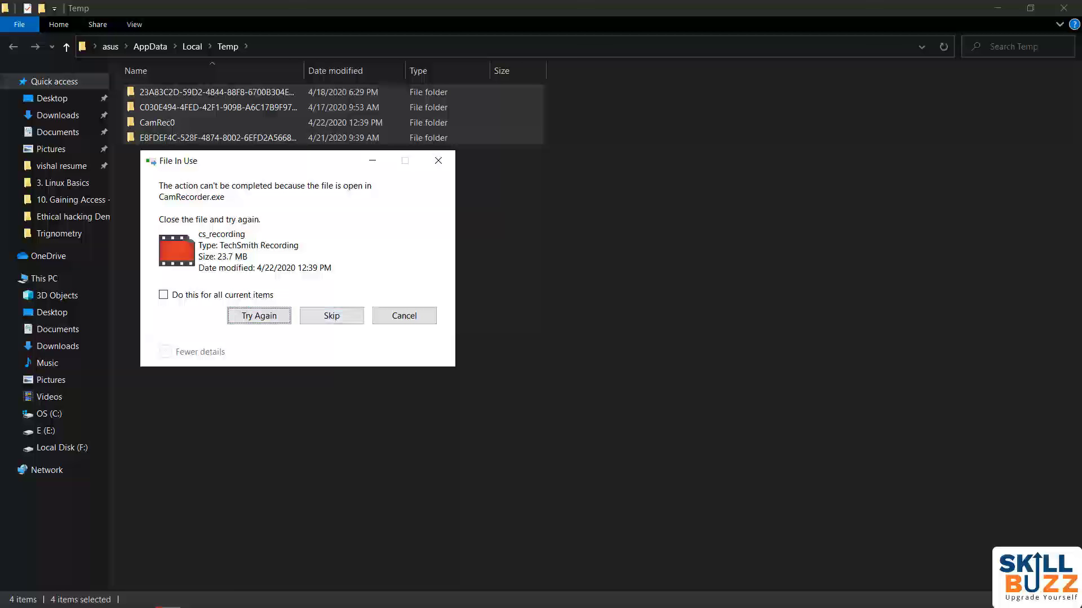
key("shift+Tab")
key("space")
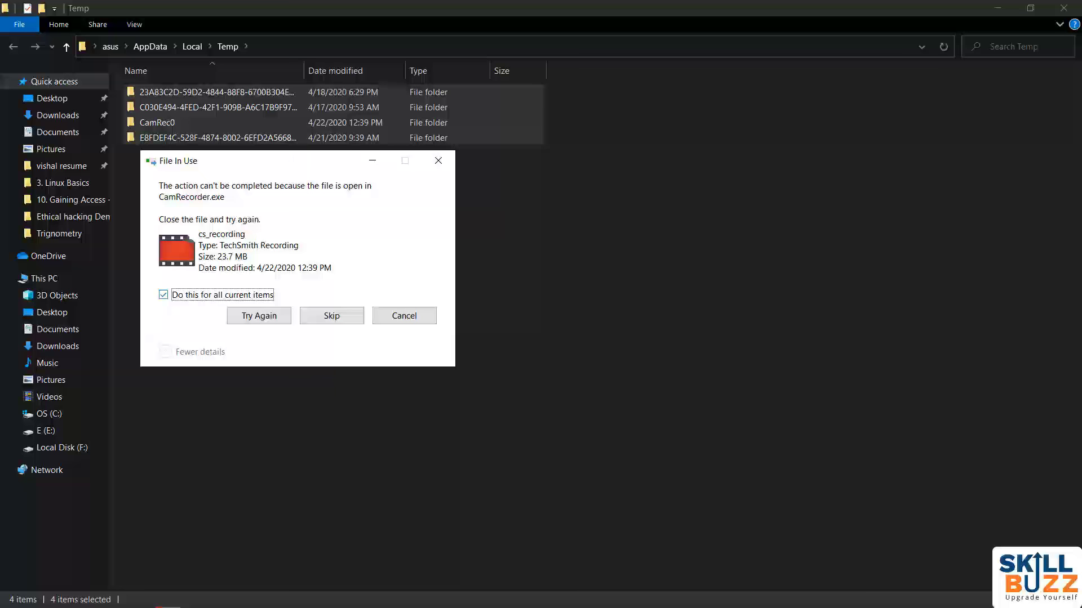
left_click(331, 315)
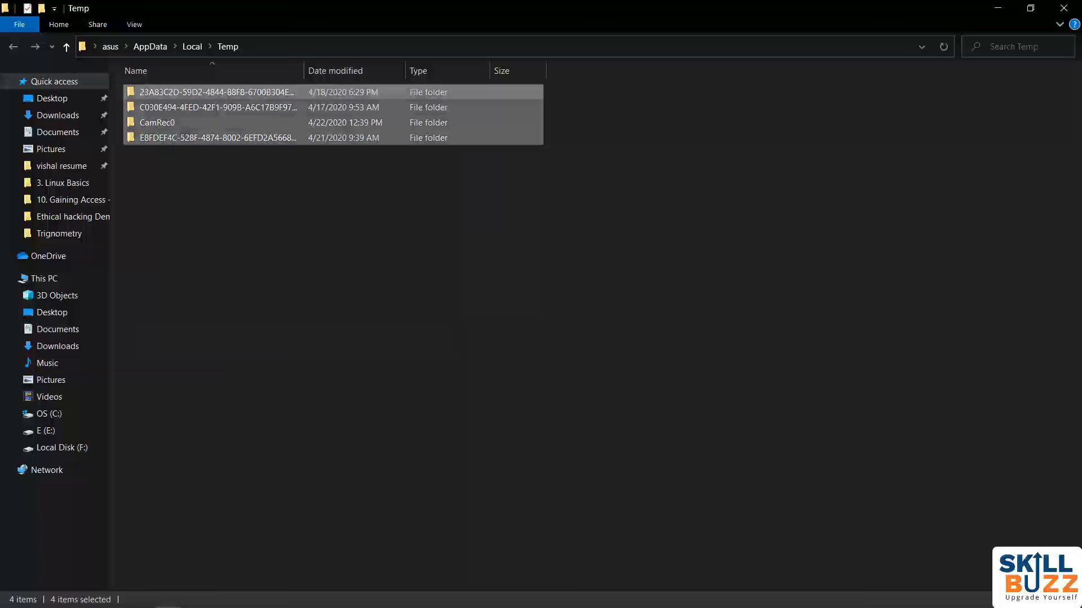
left_click(1064, 8)
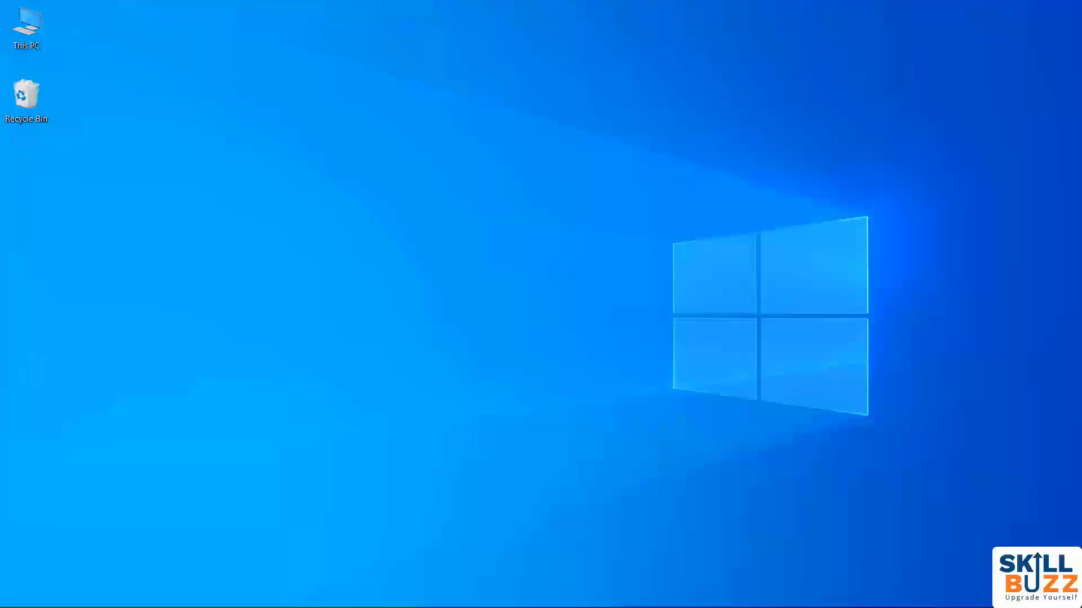
- Open the Windows Temp folder with the Run command temp and permanently delete all its contents, granting administrator permission
key("super+r")
type("t")
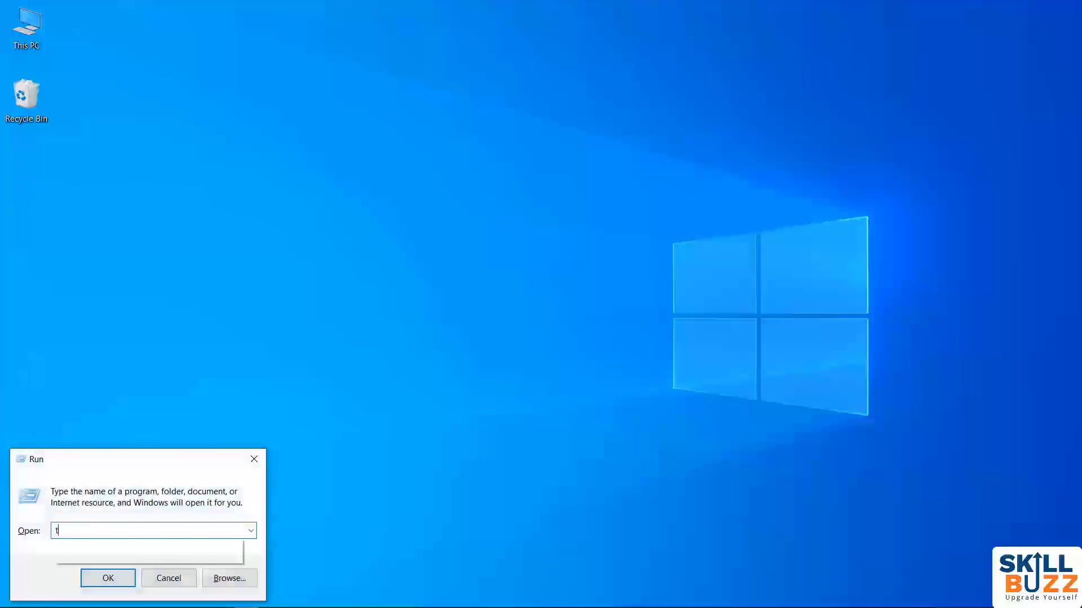
type("emp")
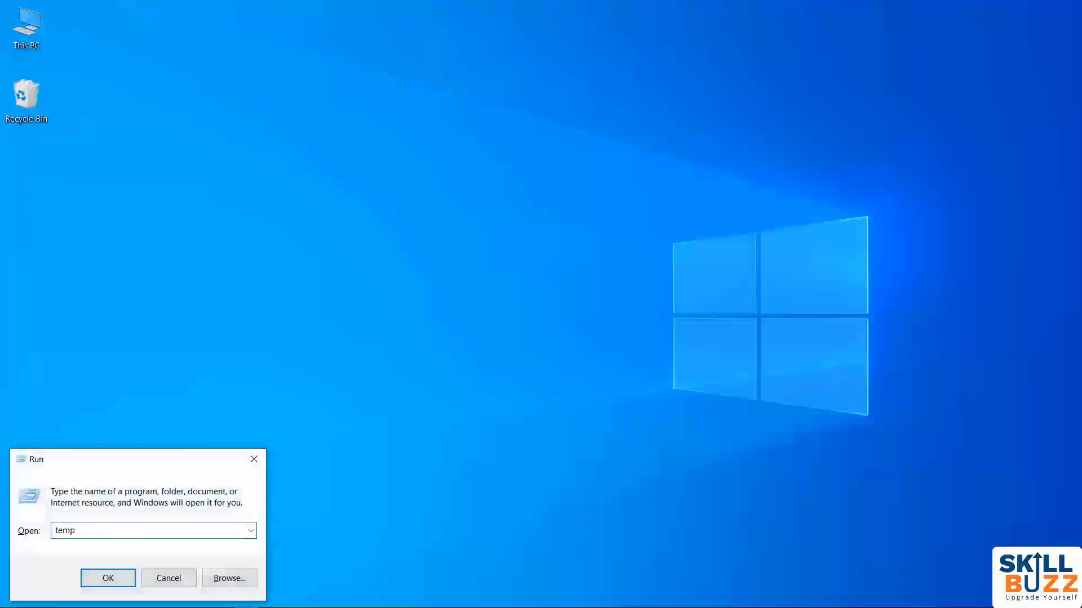
key("Return")
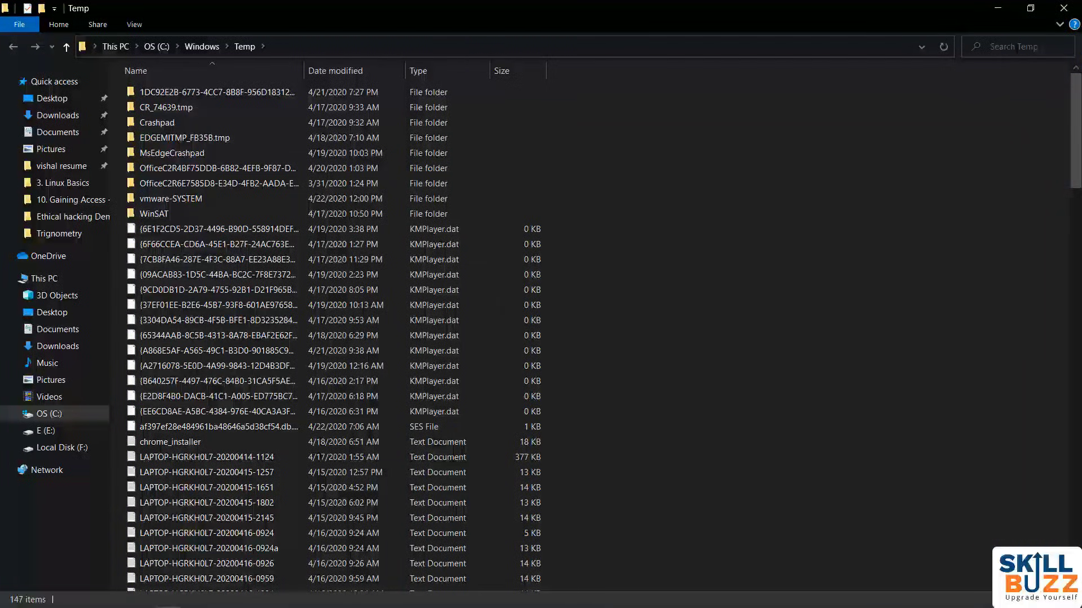
key("ctrl+a")
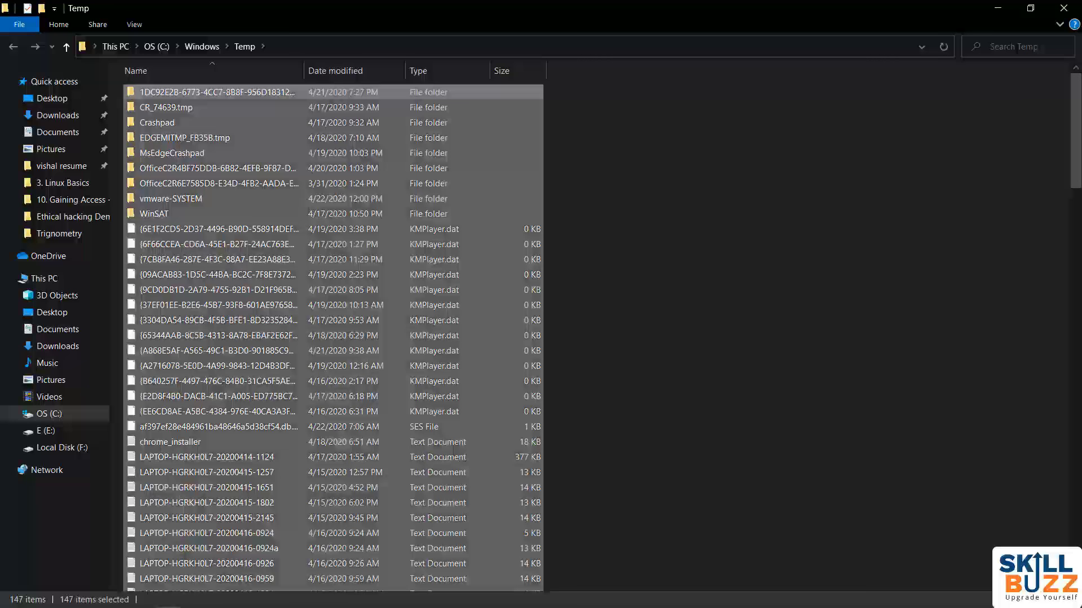
key("shift+Delete")
key("Return")
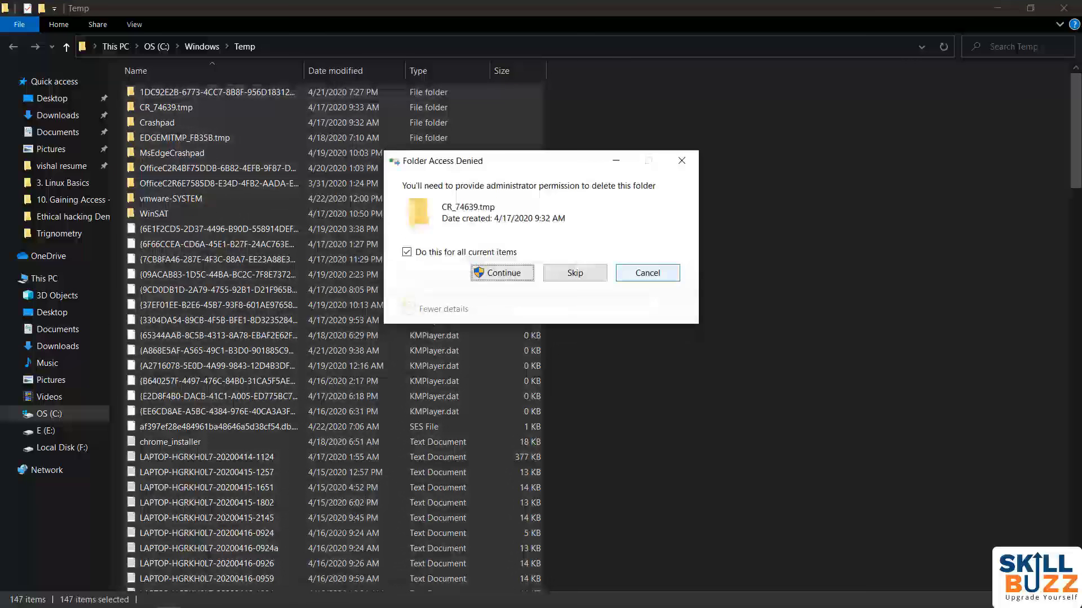
left_click(502, 273)
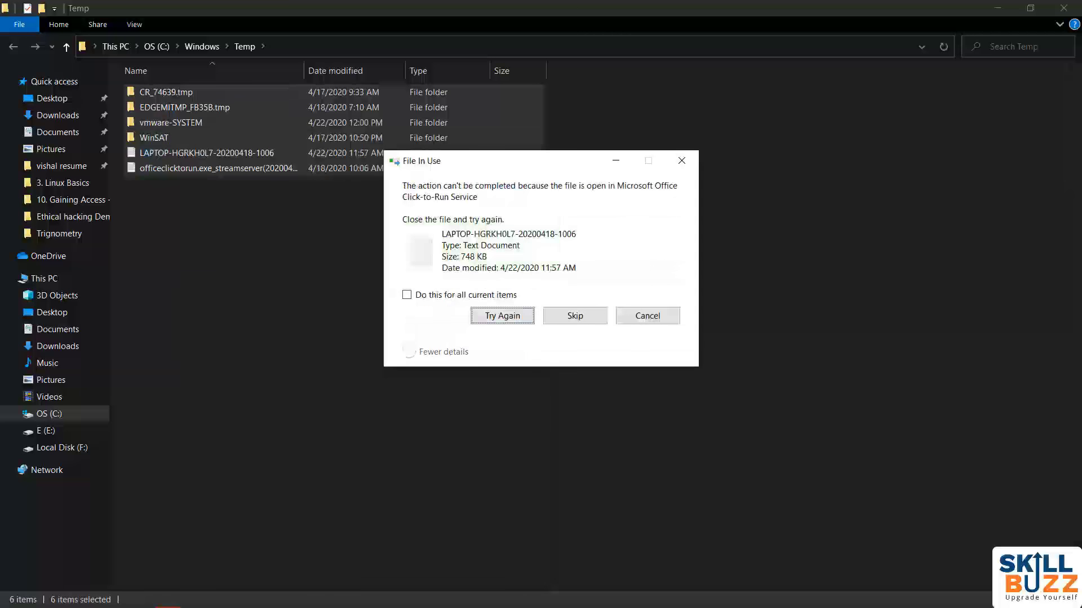
- Skip the files in use for all current items of the deletion and close the Windows Temp folder
left_click(407, 295)
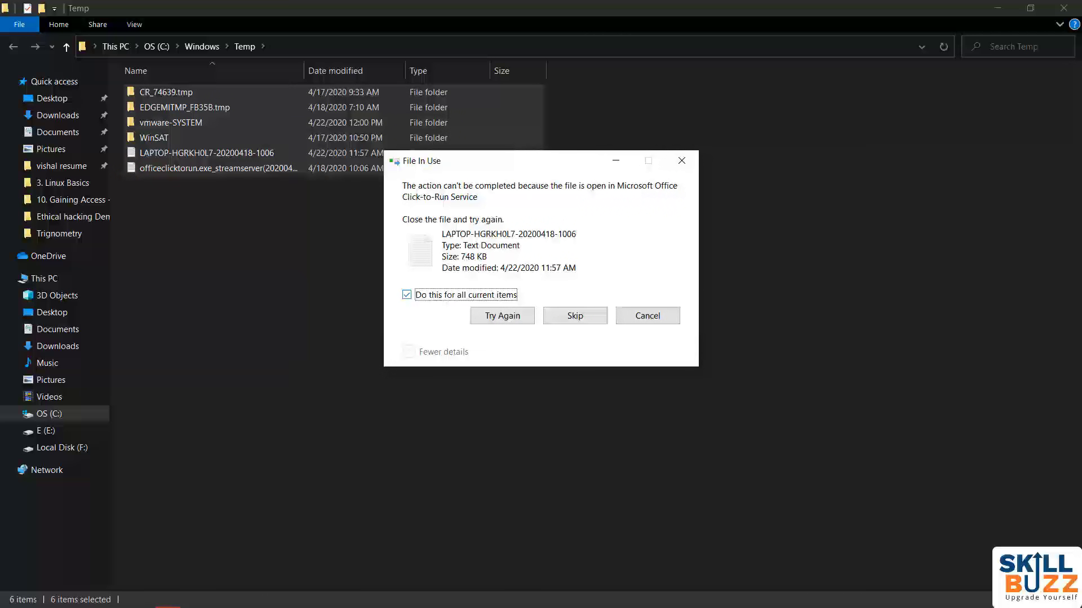
left_click(574, 316)
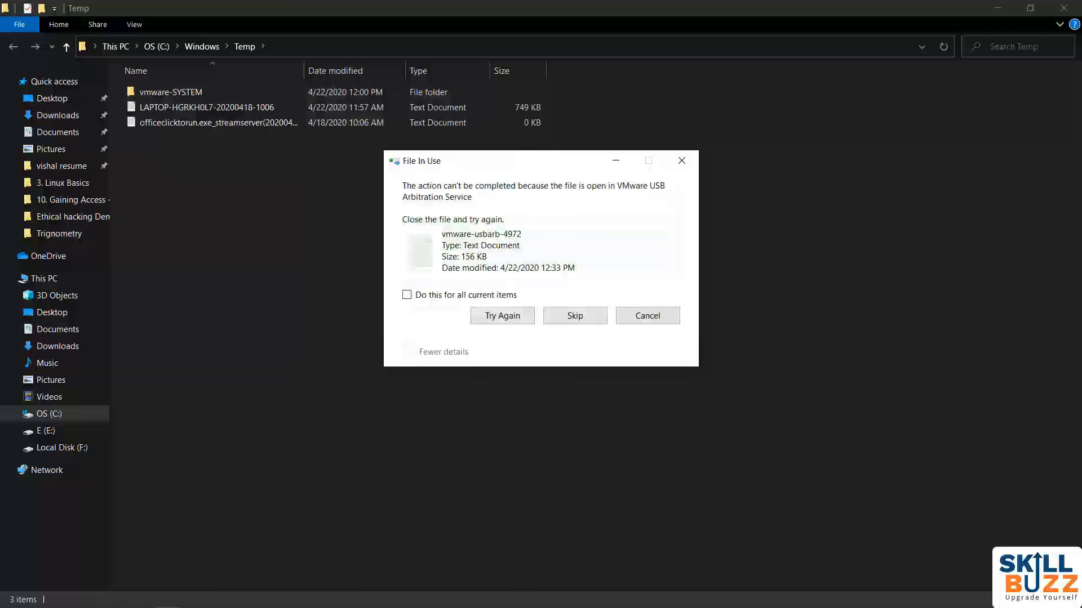
left_click(407, 295)
left_click(574, 316)
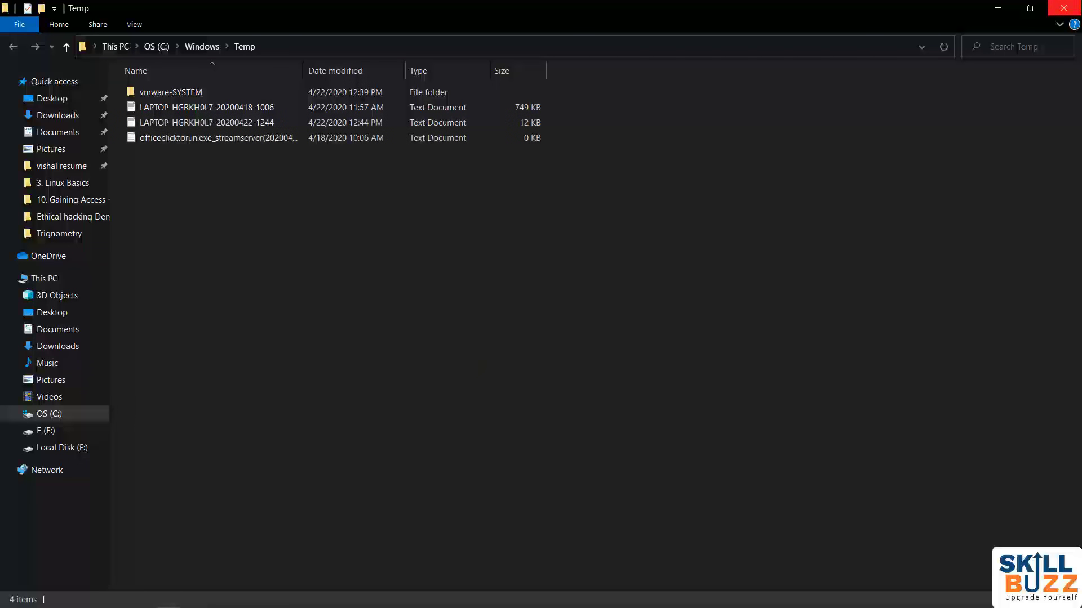
left_click(1063, 8)
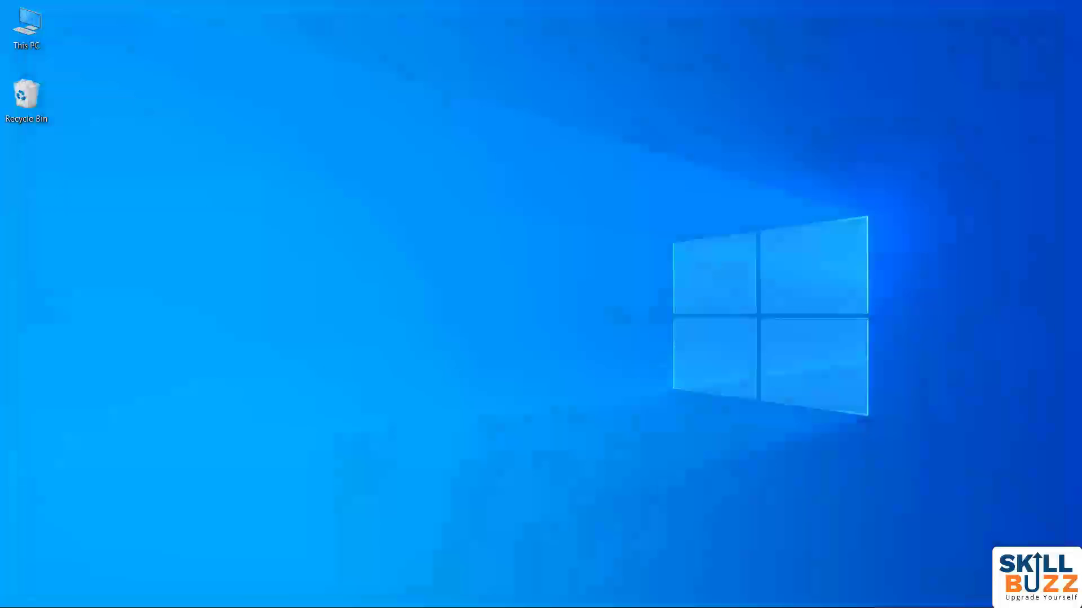
- Run prefetch from the Run dialog and refresh the desktop
key("super+r")
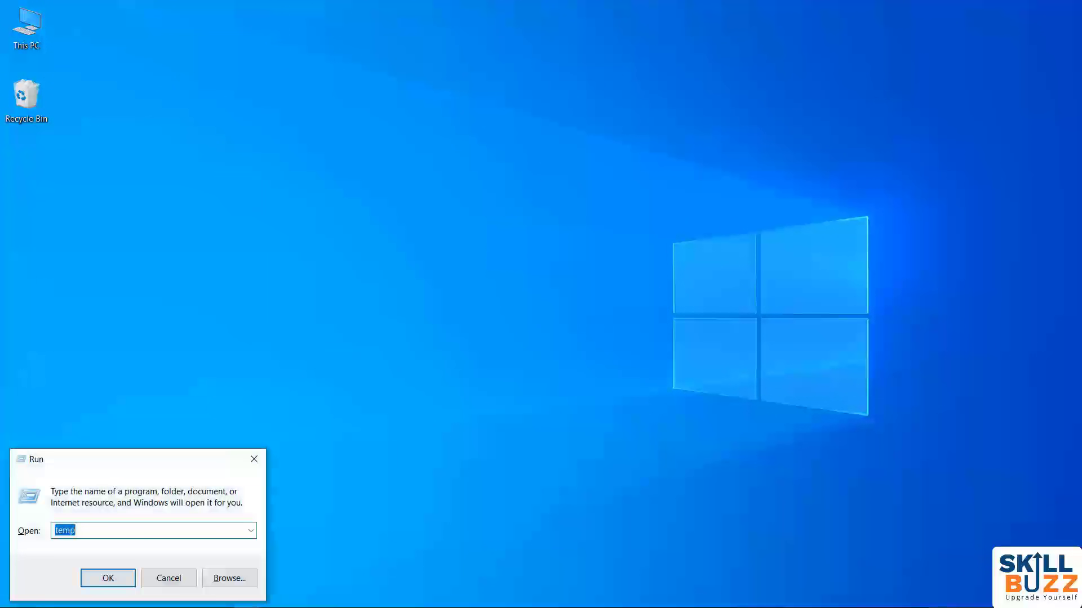
type("pre")
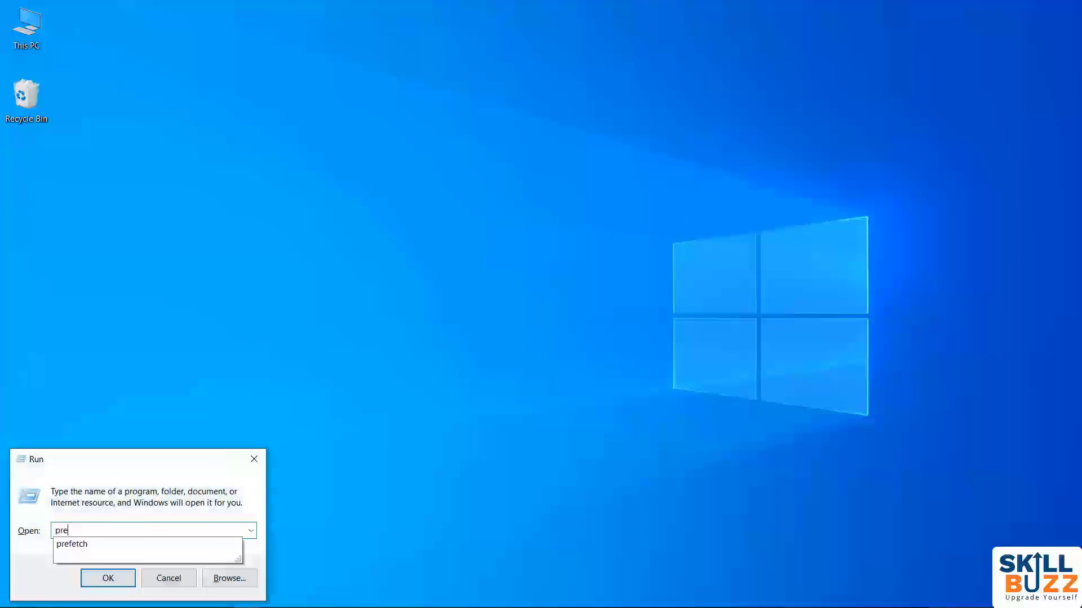
key("Down")
key("Return")
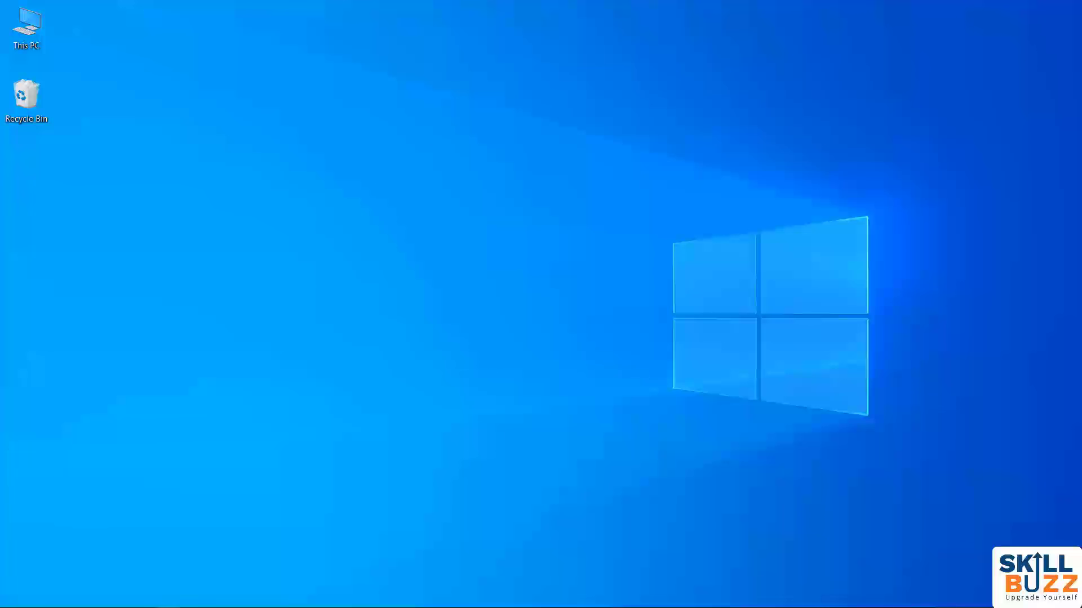
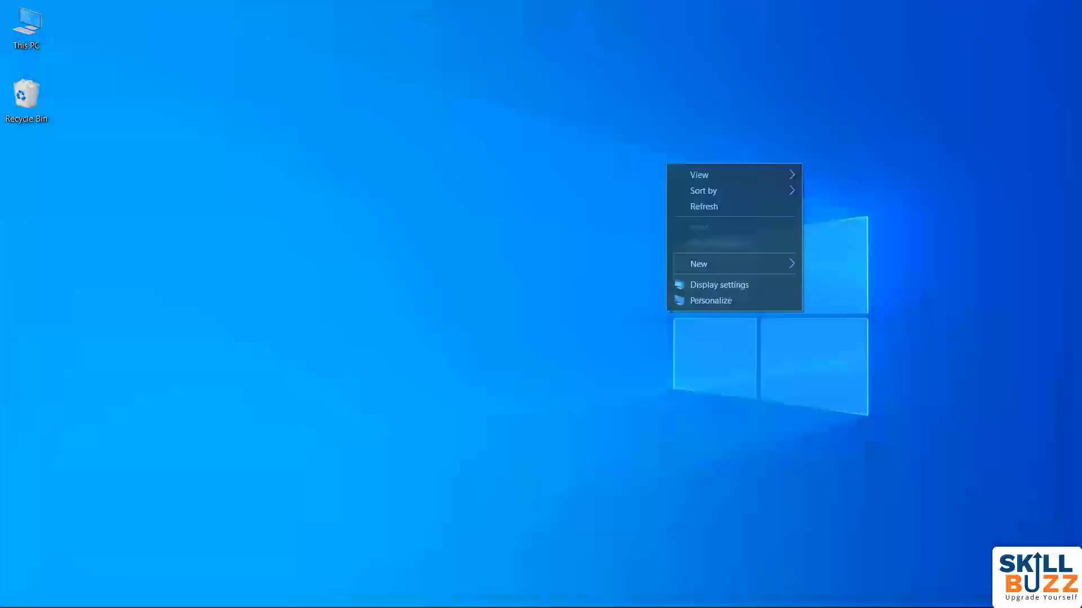
left_click(704, 207)
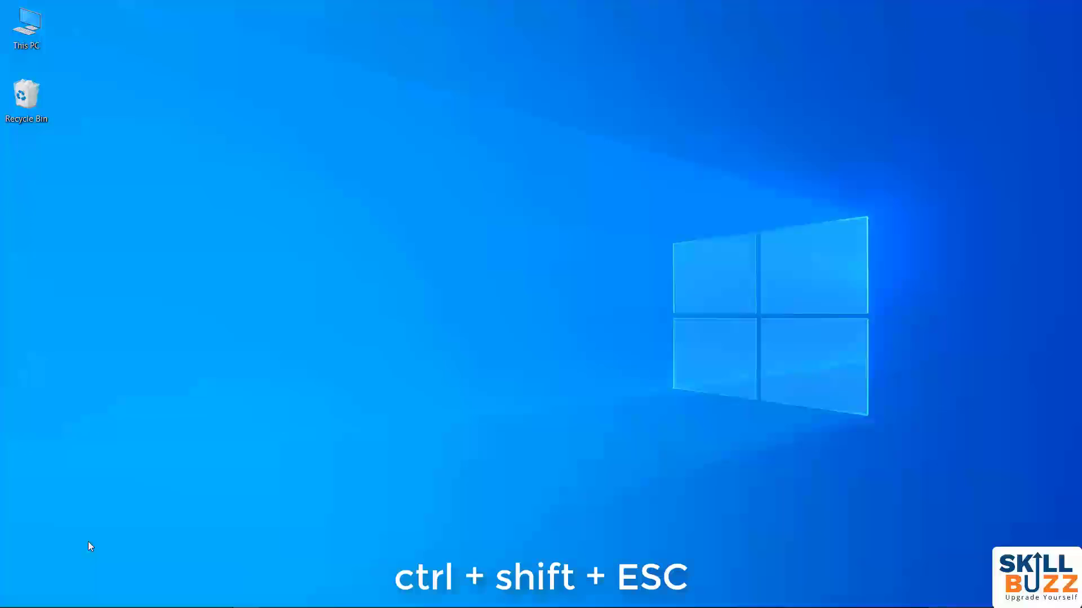
- Disable CCXProcess and Google Chrome as startup programs in Task Manager
key("ctrl+shift+Escape")
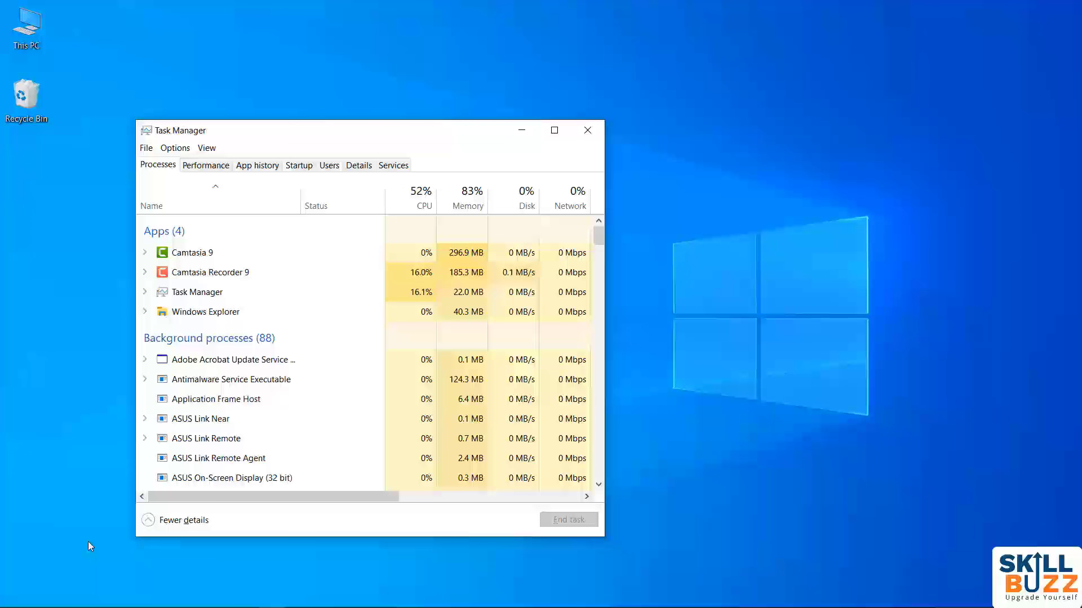
left_click(308, 170)
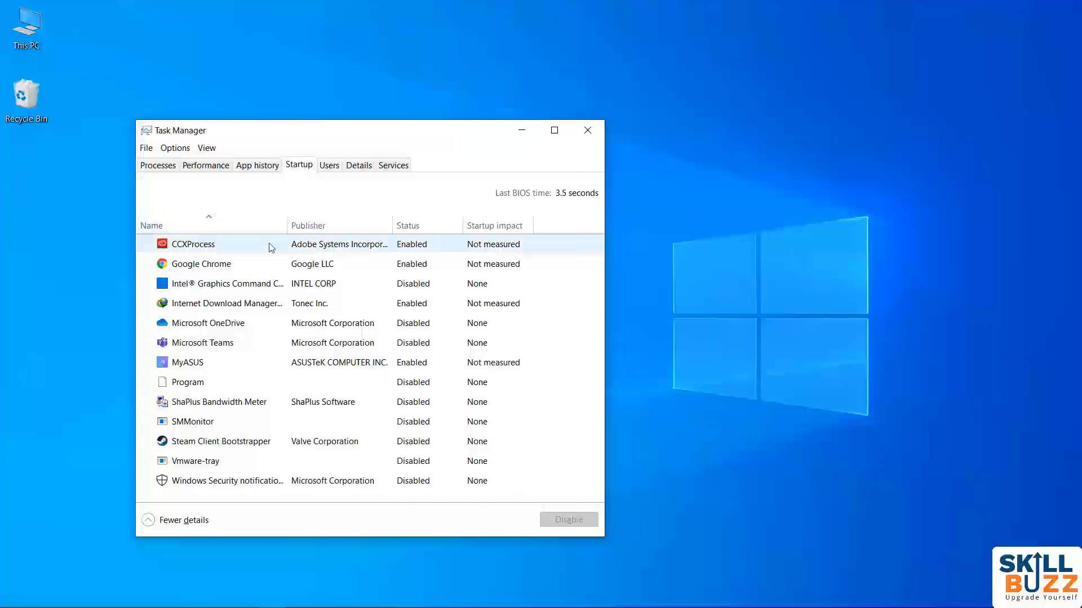
left_click(401, 249)
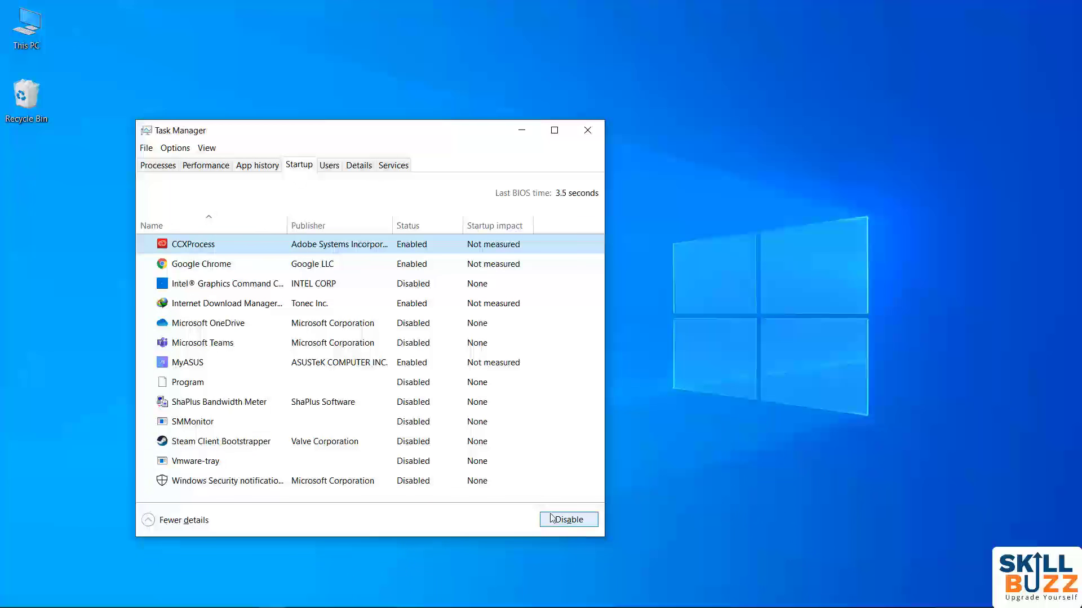
key("alt+a")
left_click(454, 270)
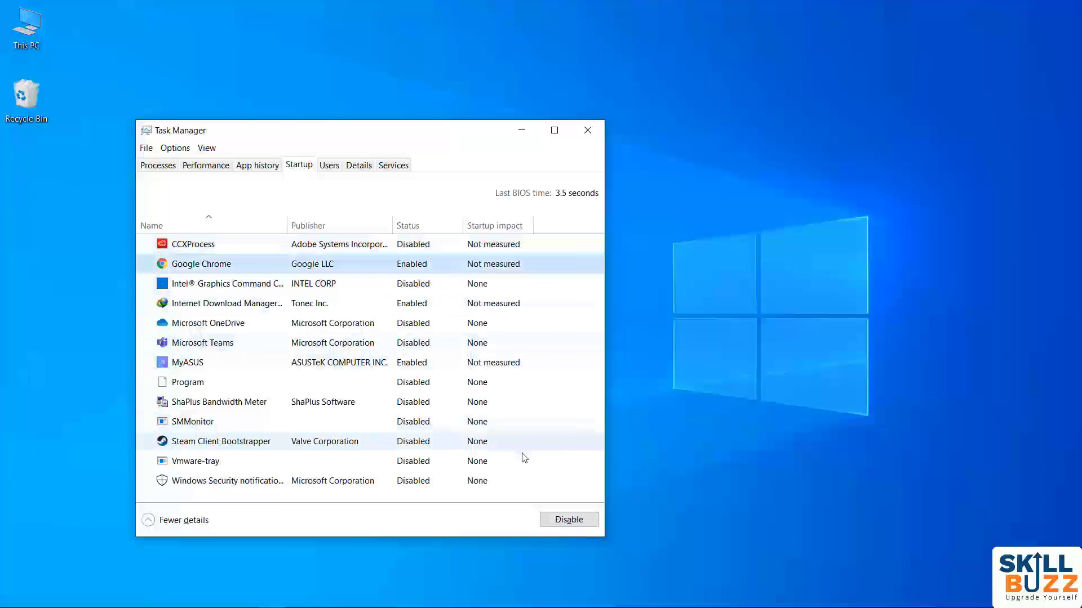
left_click(557, 515)
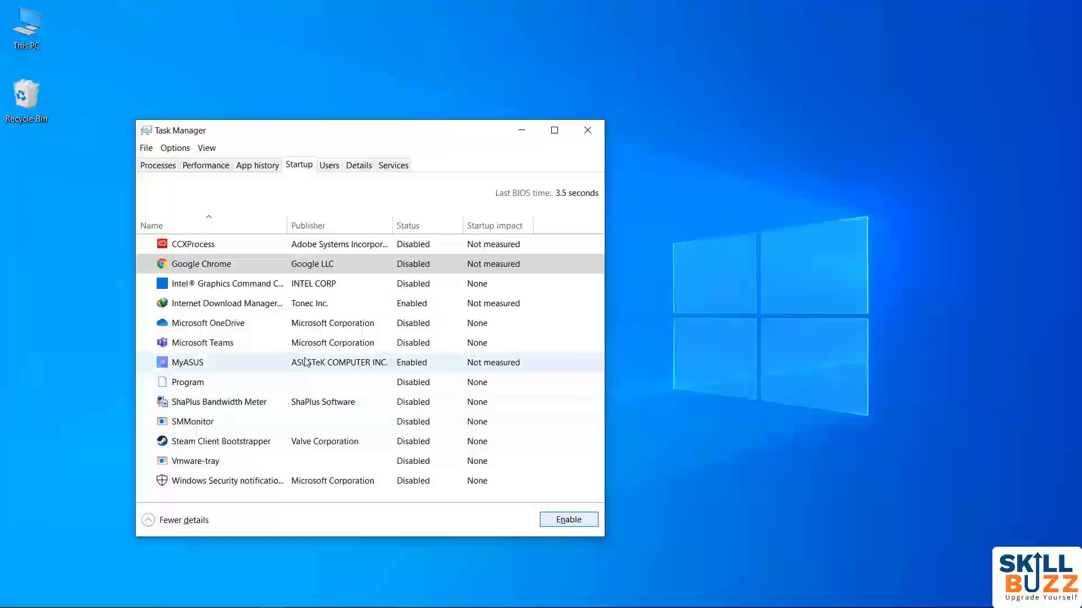
- Enable Microsoft OneDrive as a startup program and close Task Manager
left_click(283, 331)
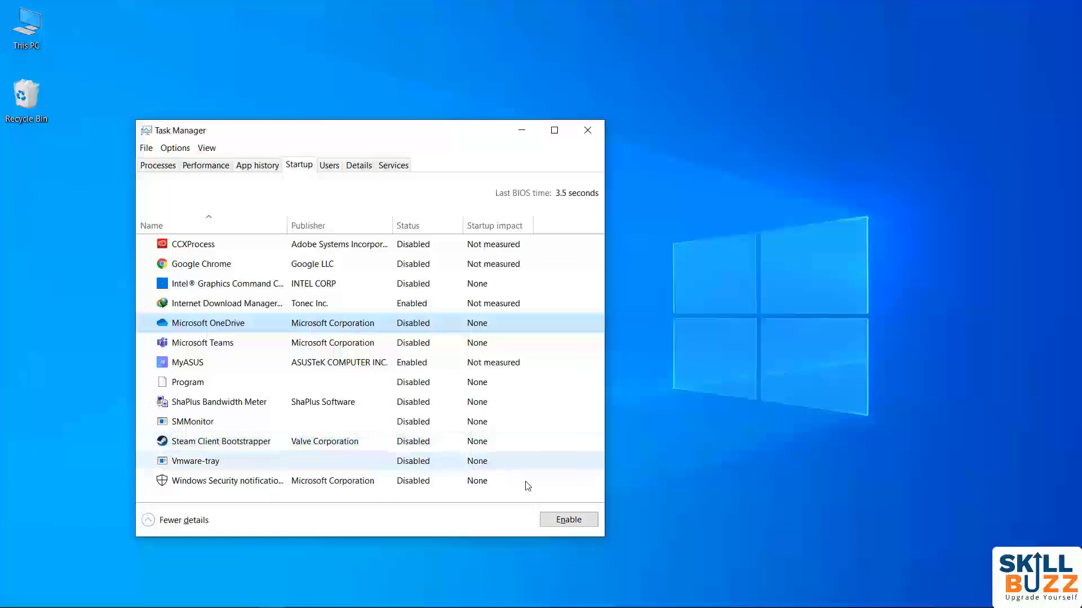
left_click(553, 520)
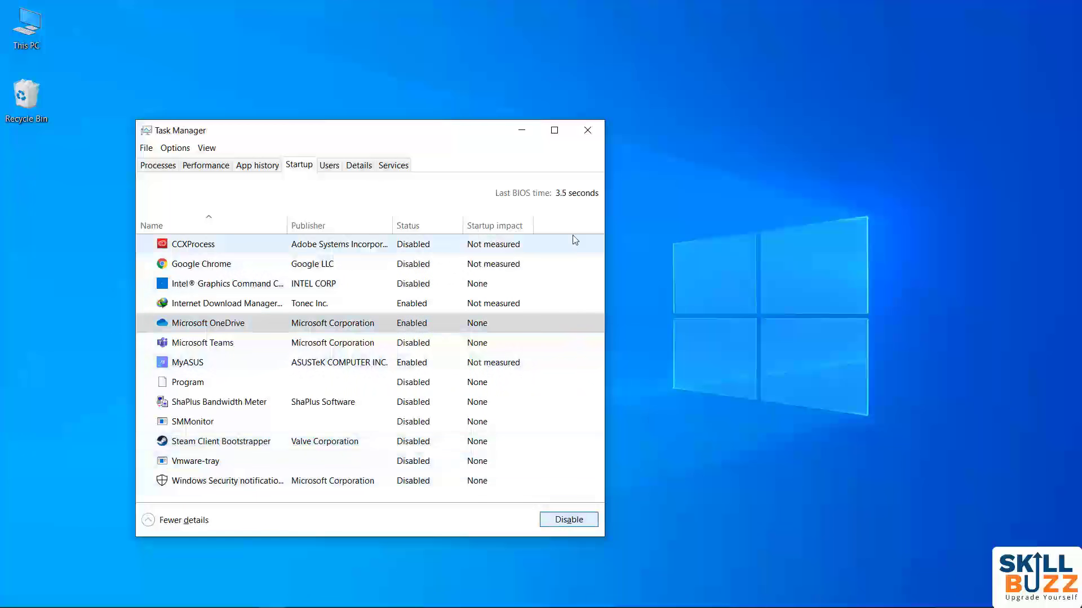
left_click(583, 138)
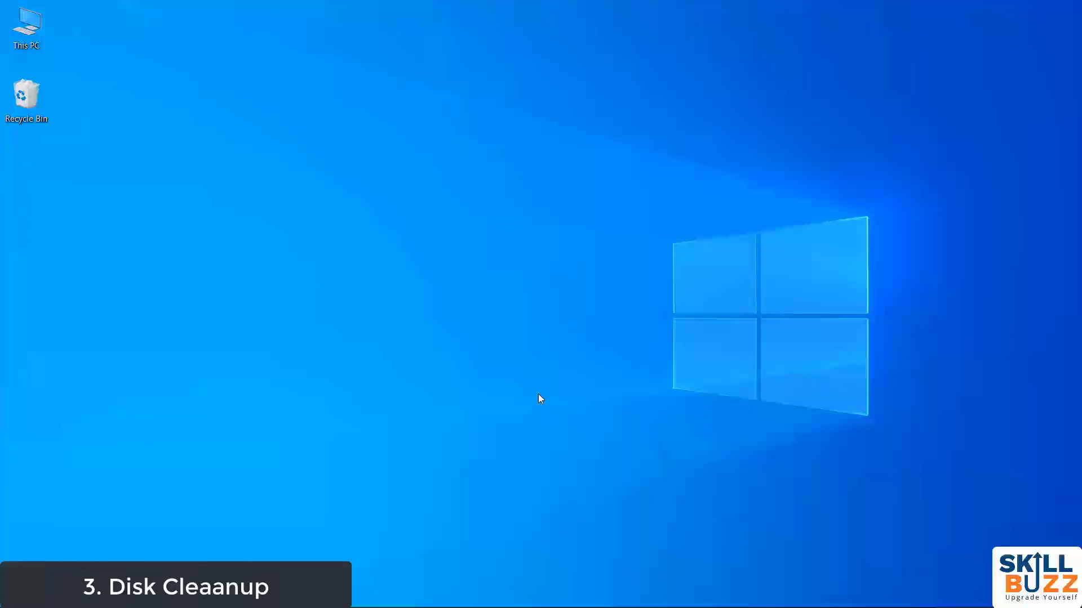
- Run Disk Cleanup on the OS (C:) drive and permanently delete the preselected files
key("super")
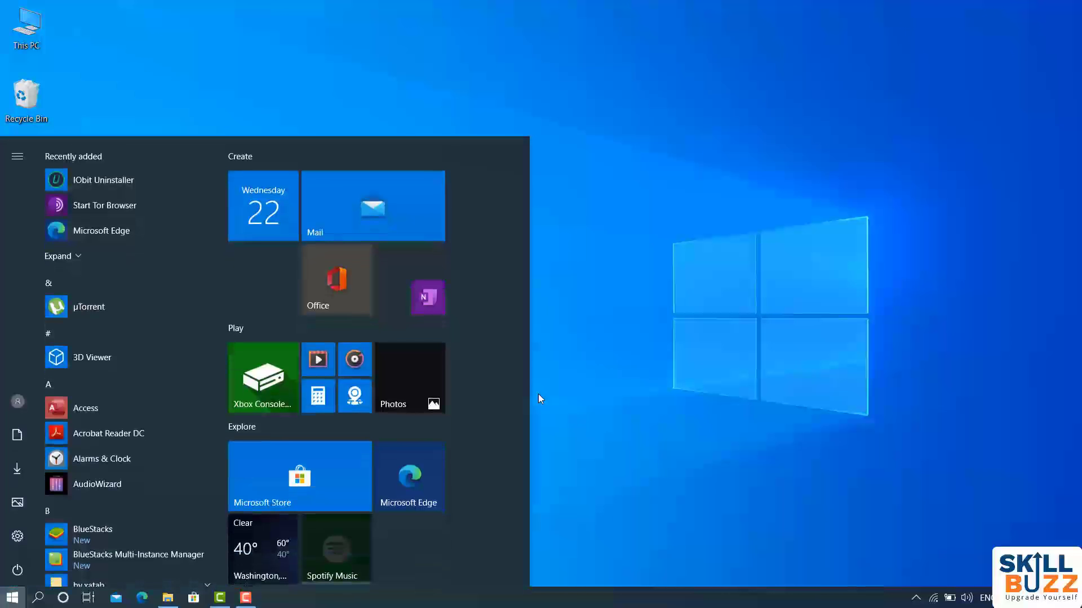
type("disk")
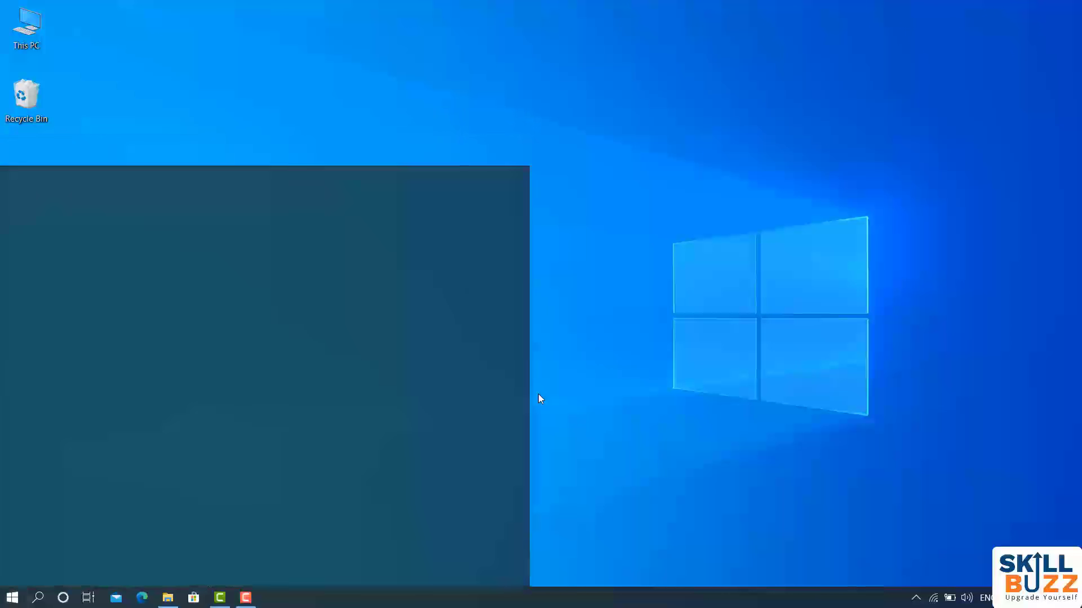
key("Return")
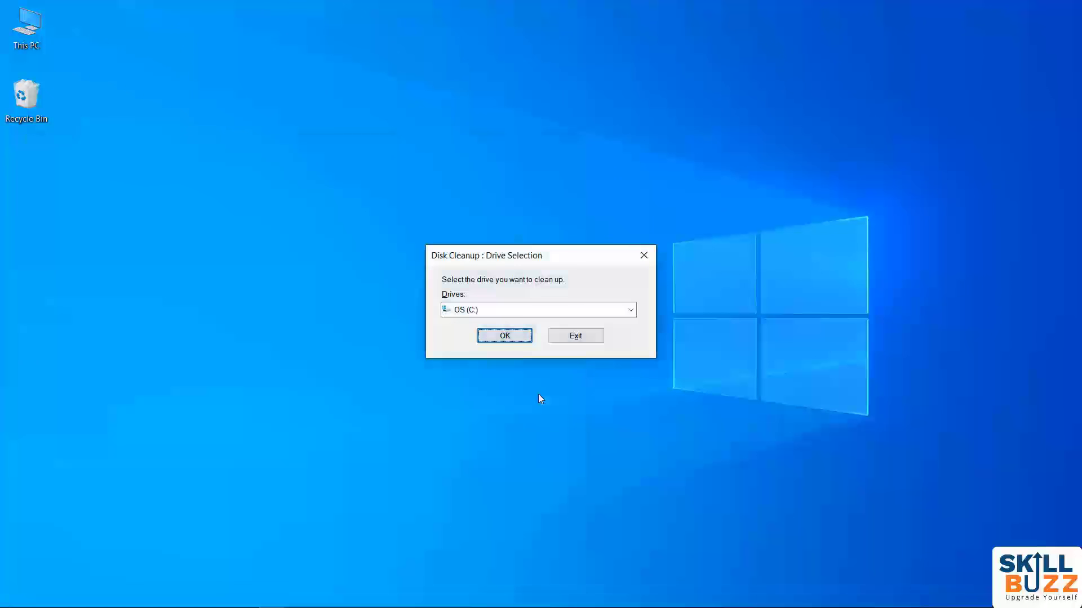
left_click(516, 340)
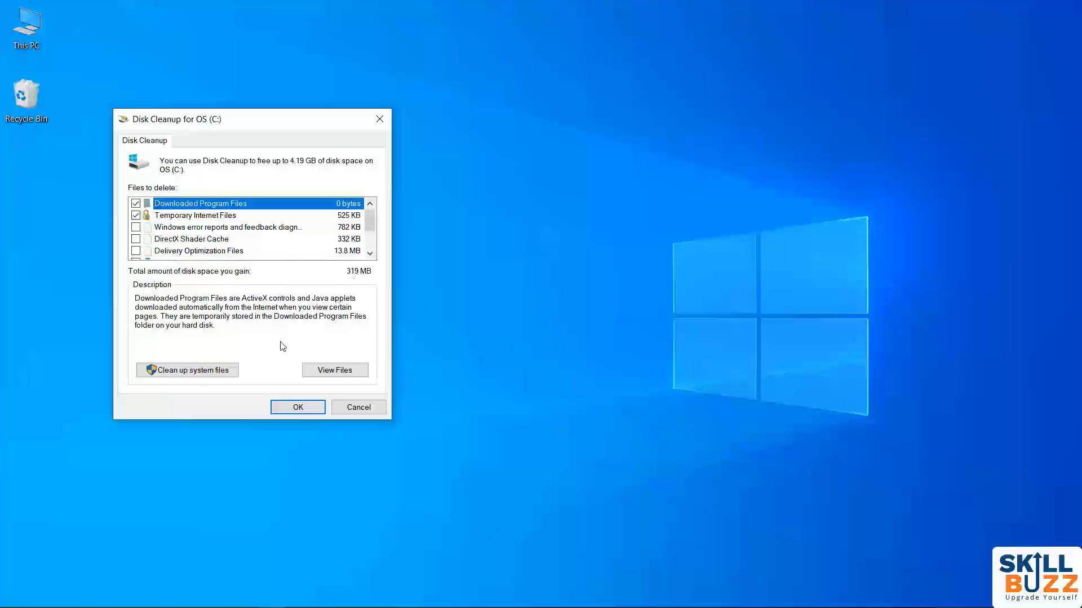
left_click(296, 409)
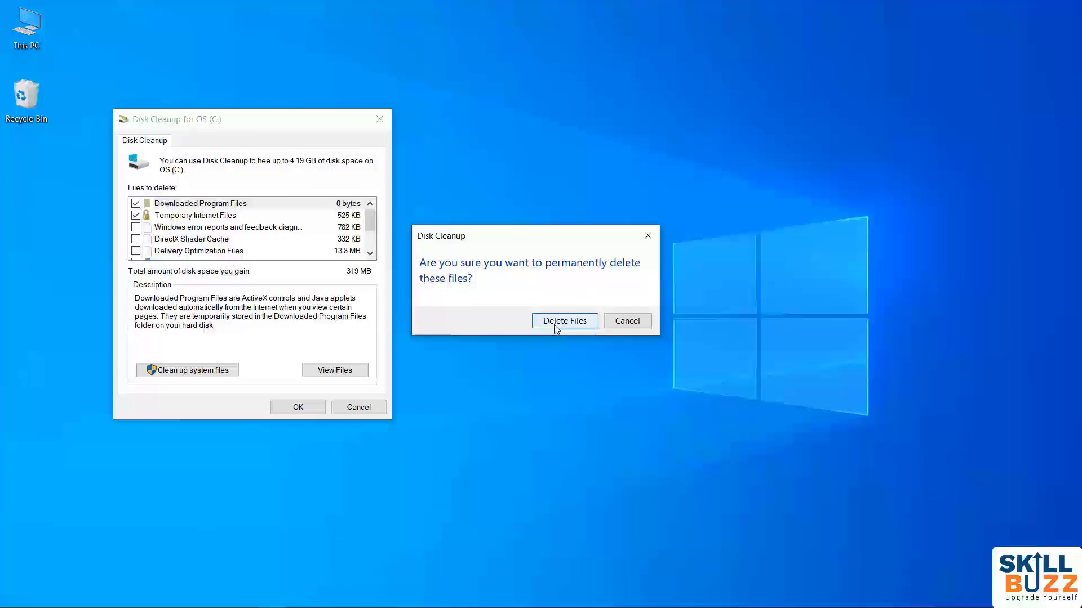
left_click(554, 326)
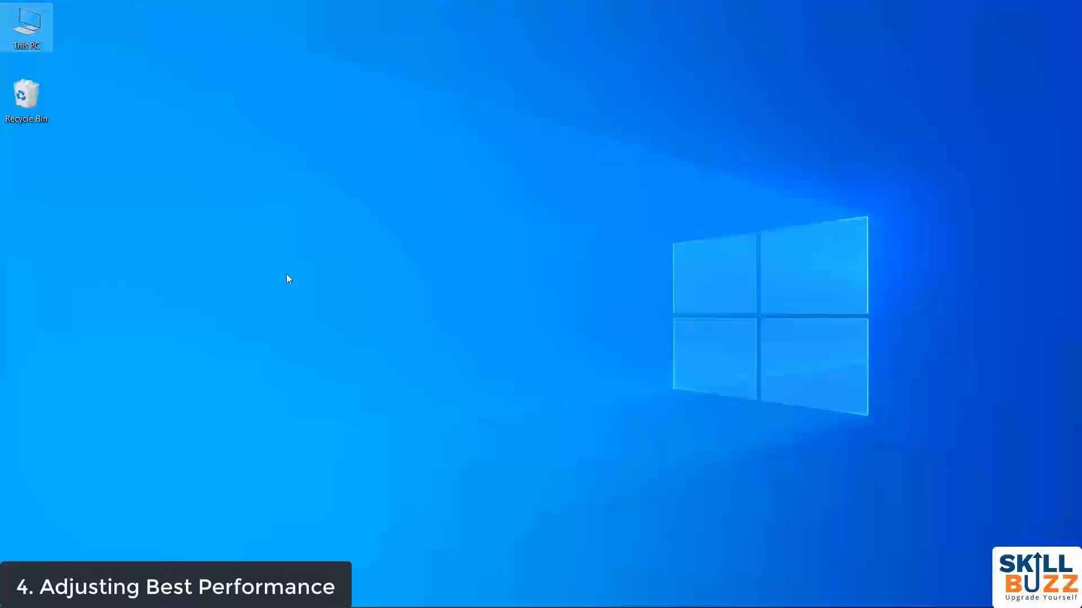
- In the advanced system settings of This PC, set the performance visual effects to Adjust for best performance and apply
right_click(40, 42)
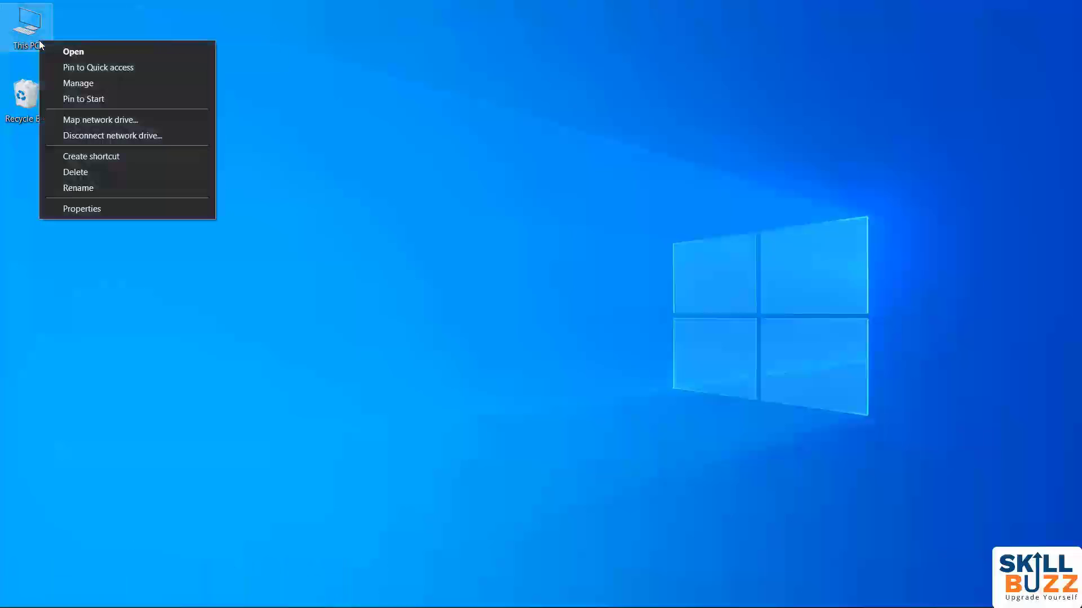
left_click(107, 208)
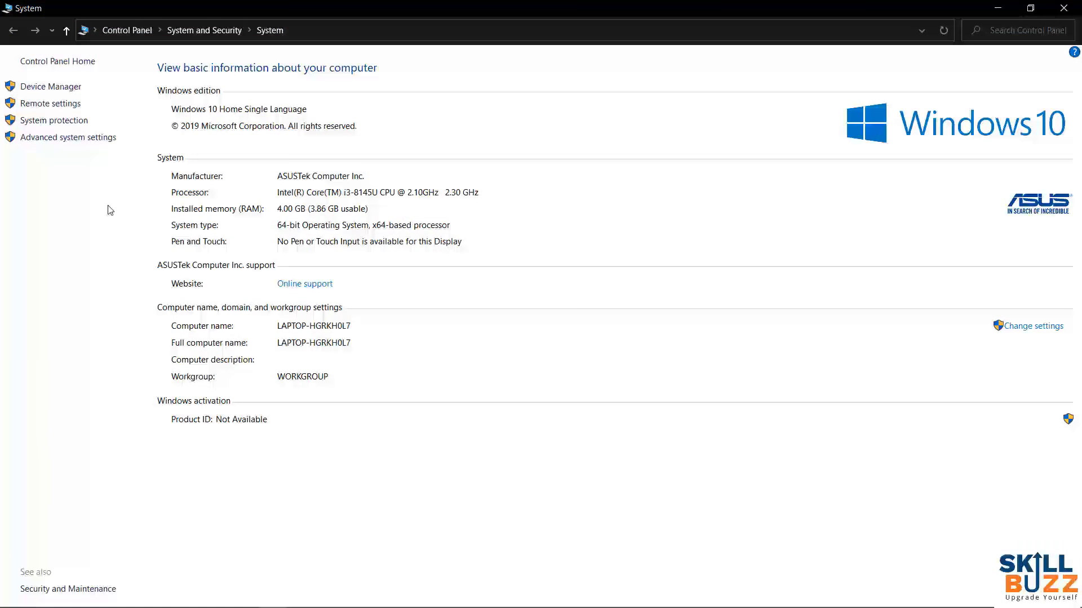
left_click(73, 141)
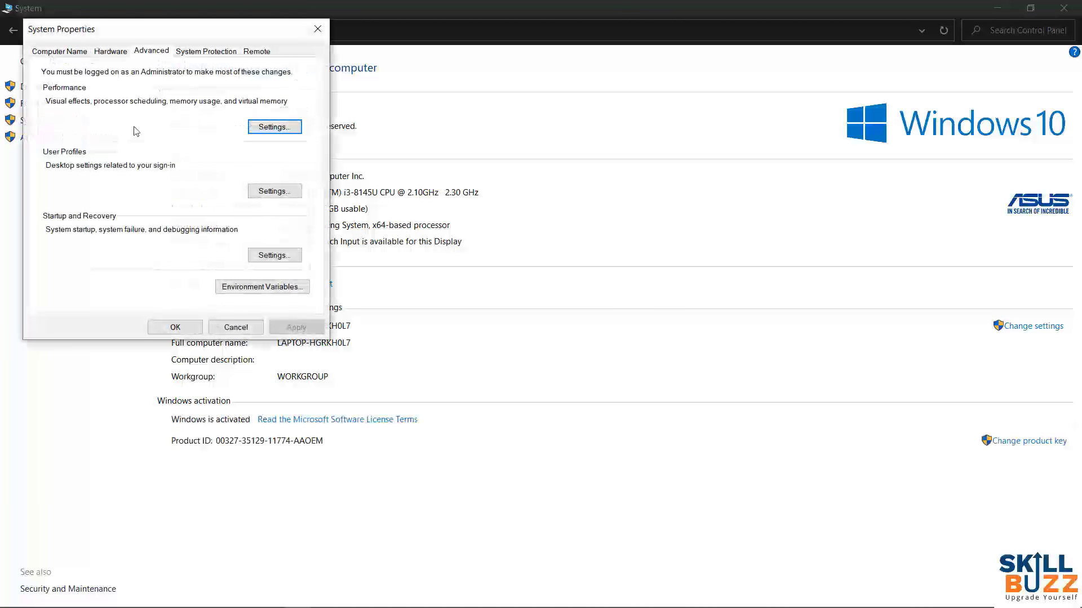
left_click(262, 127)
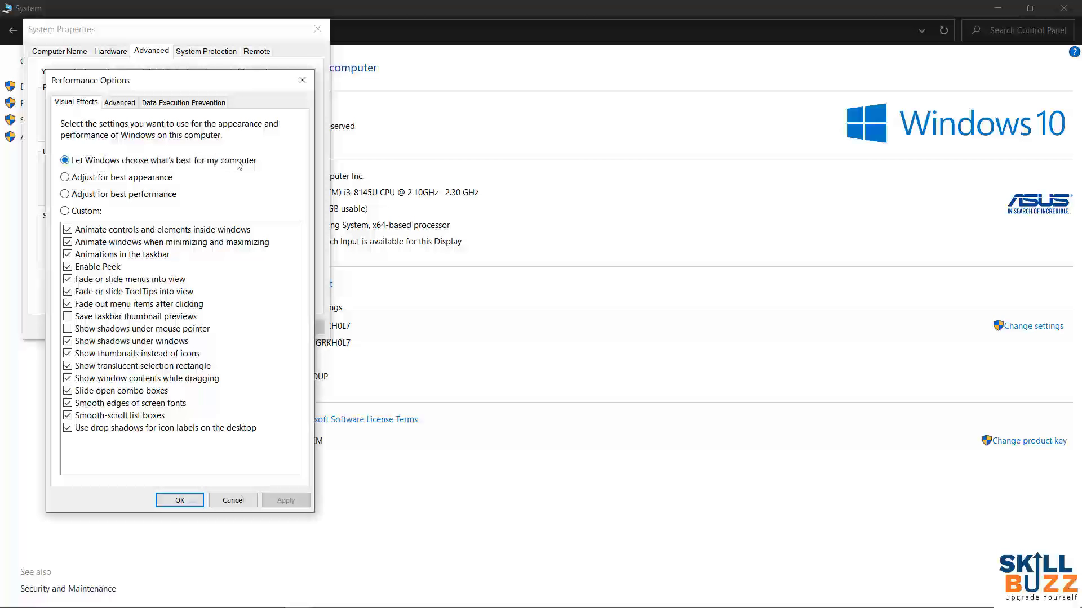
left_click(107, 195)
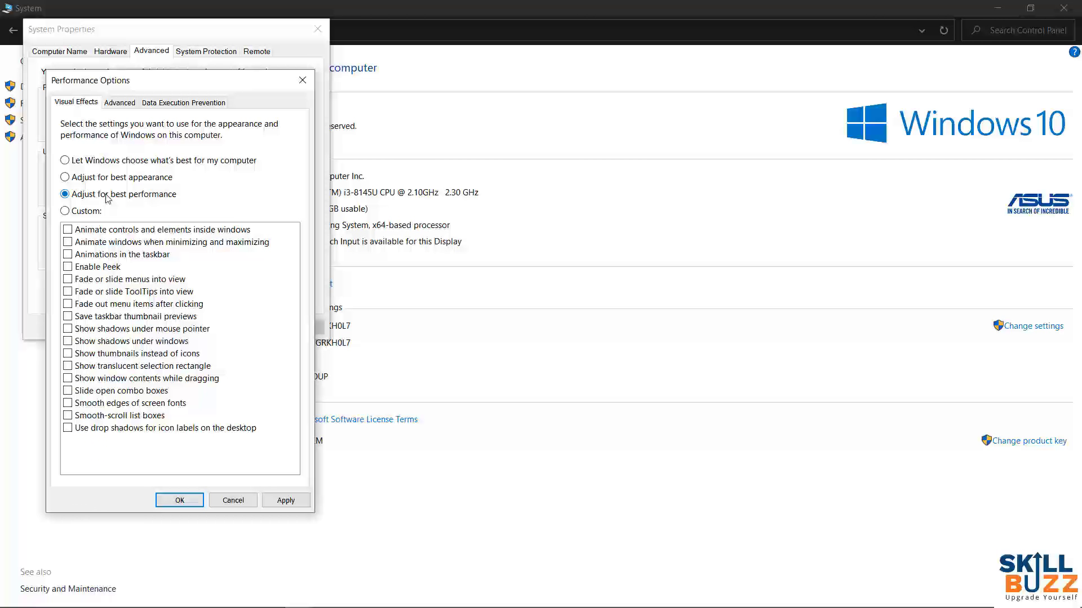
left_click(273, 502)
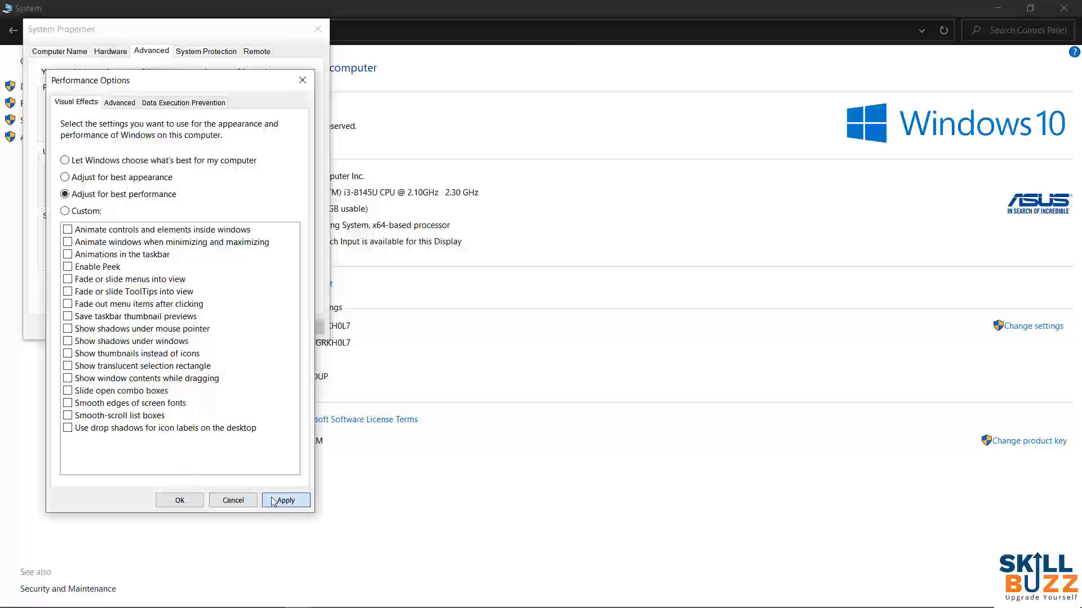
left_click(179, 500)
- Check how the Start menu, the desktop and a File Explorer window open and close with the new visual effects
key("super")
key("super")
key("super")
key("super")
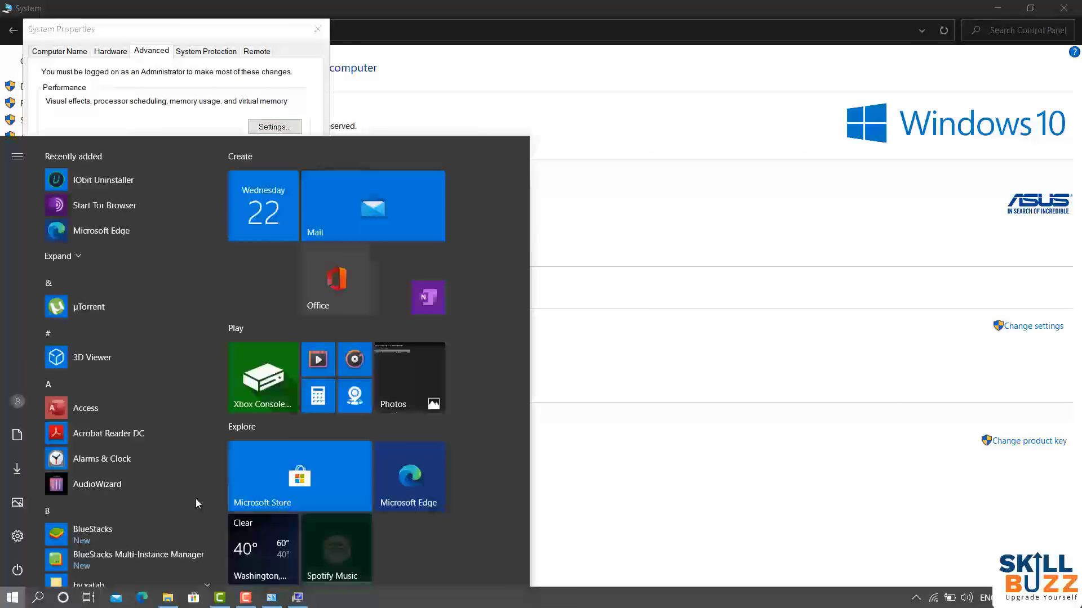
key("super+d")
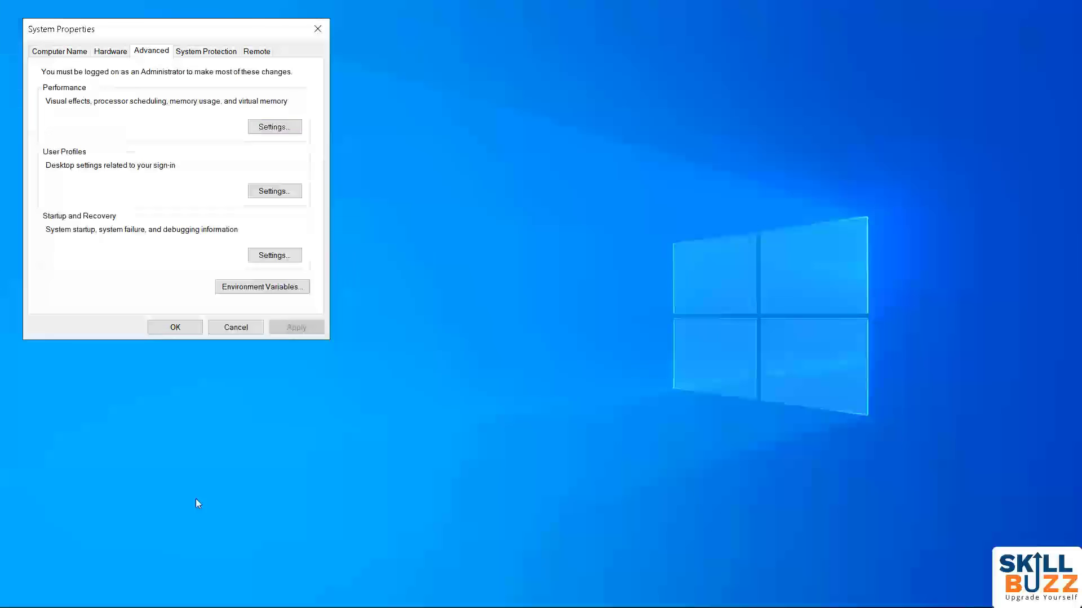
key("super+e")
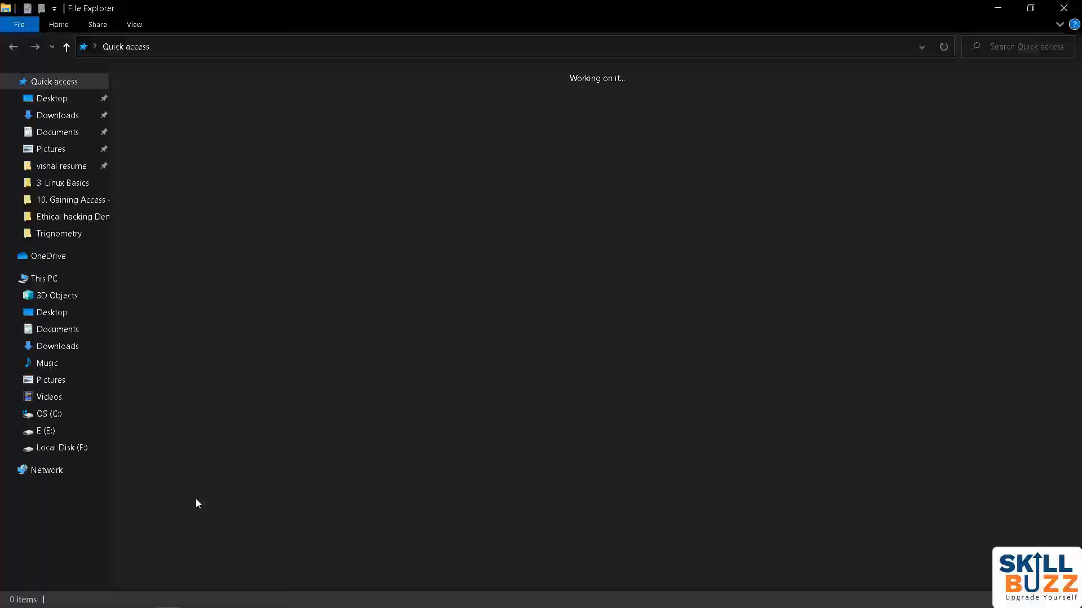
left_click(1068, 7)
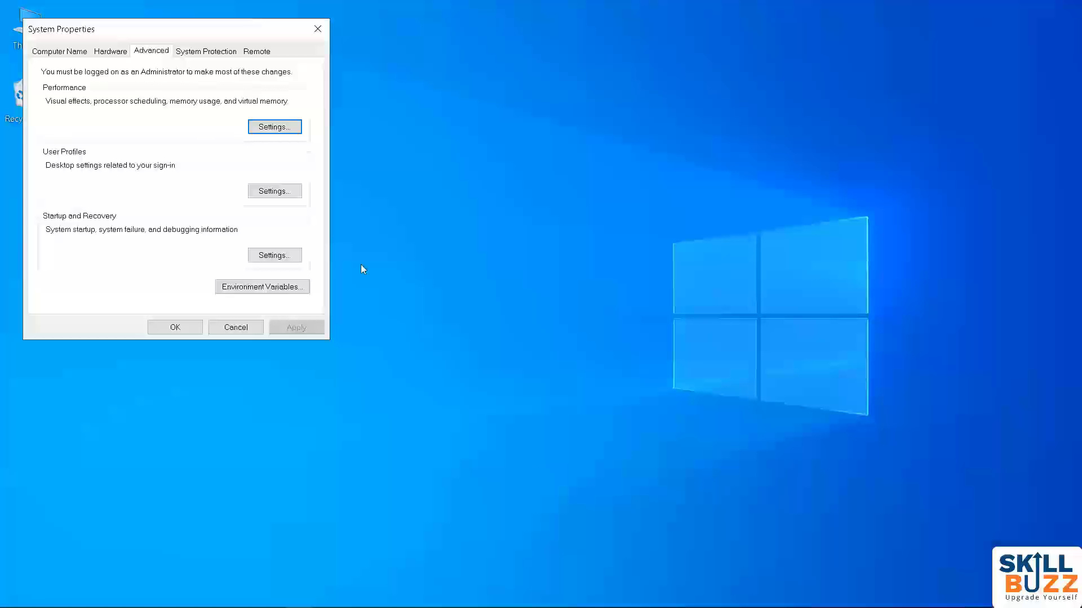
- Confirm and close System Properties and refresh the desktop
left_click(177, 328)
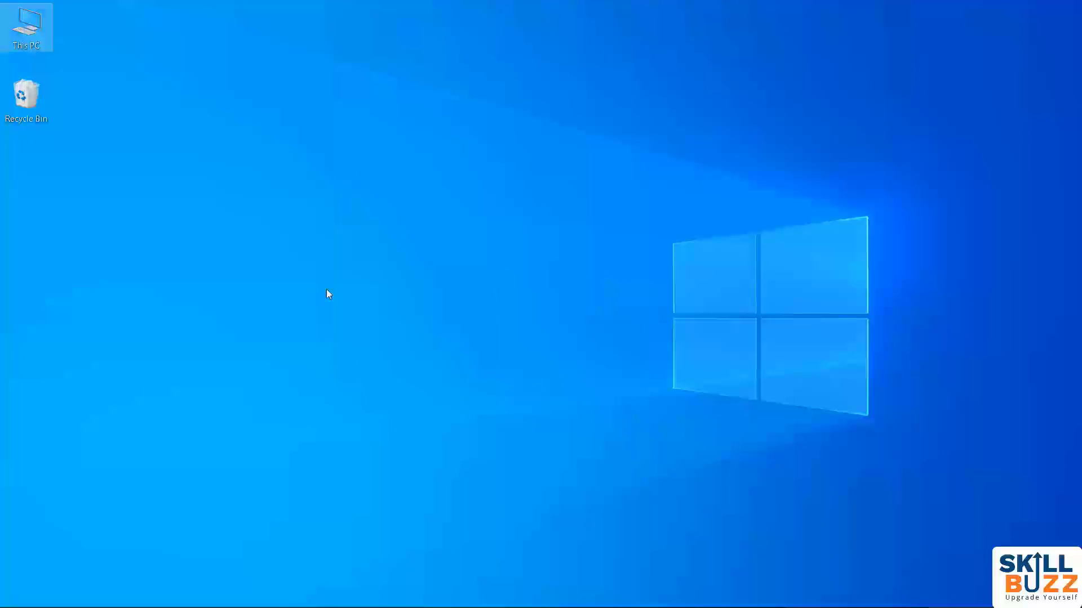
right_click(329, 295)
left_click(348, 332)
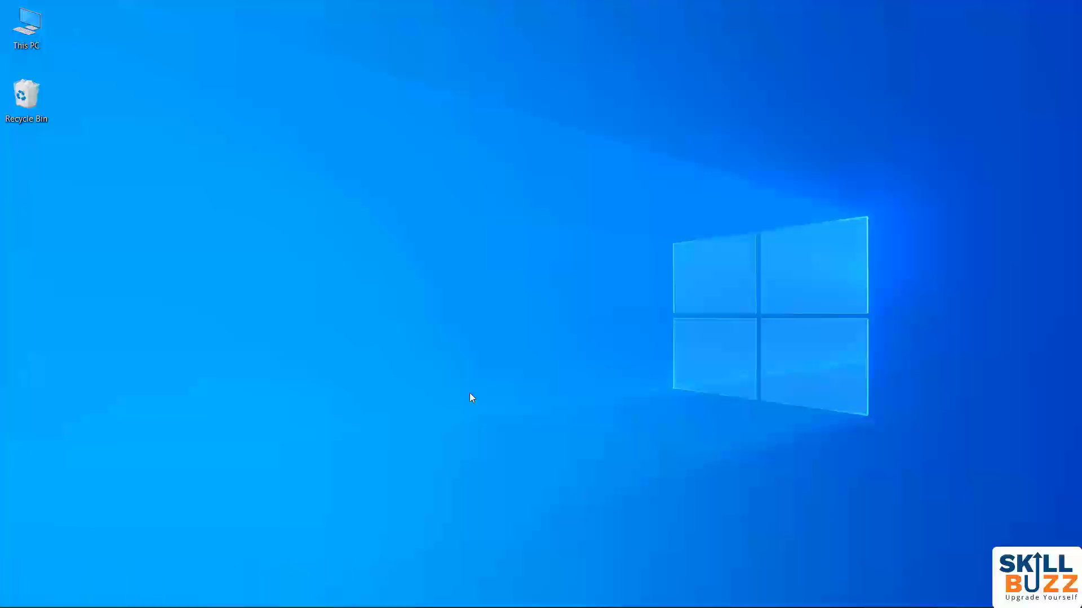
- Optimize the OS (C:) drive with Defragment and Optimize Drives, close the tool and refresh the desktop
key("super")
type("defr")
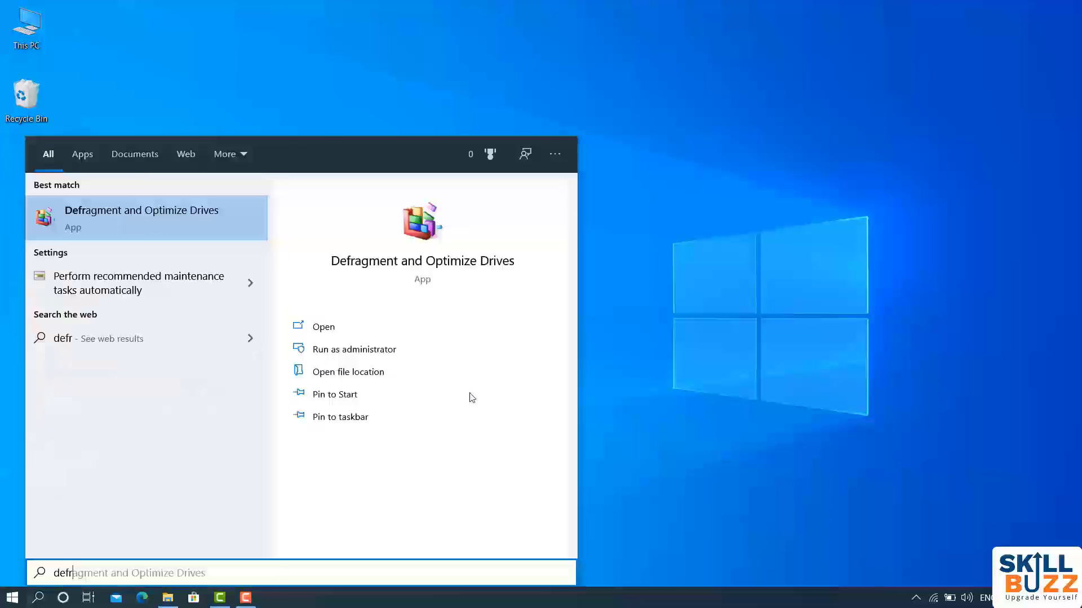
left_click(204, 229)
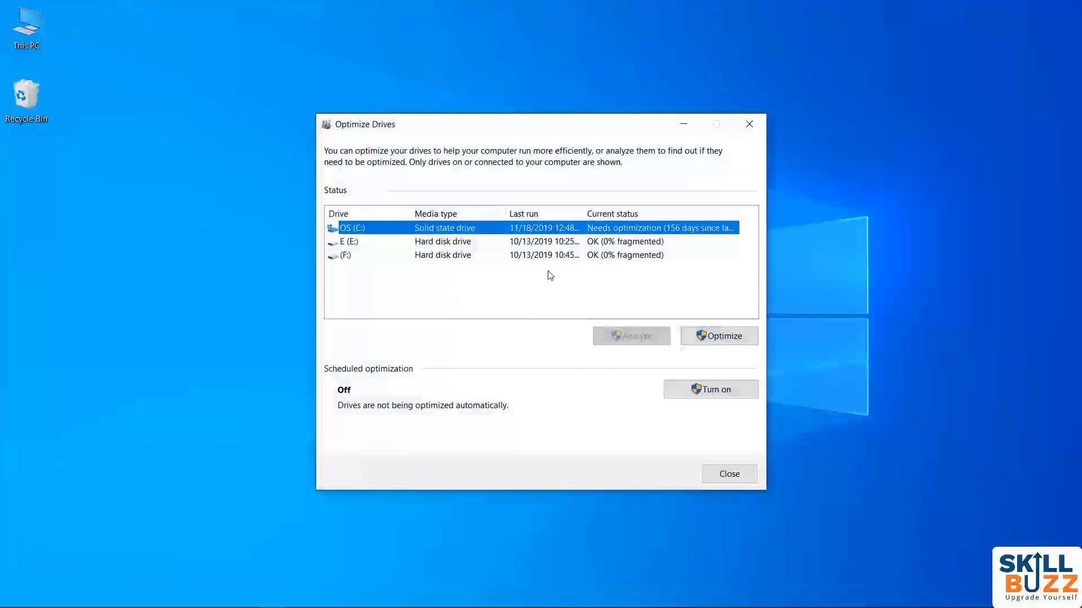
left_click(715, 337)
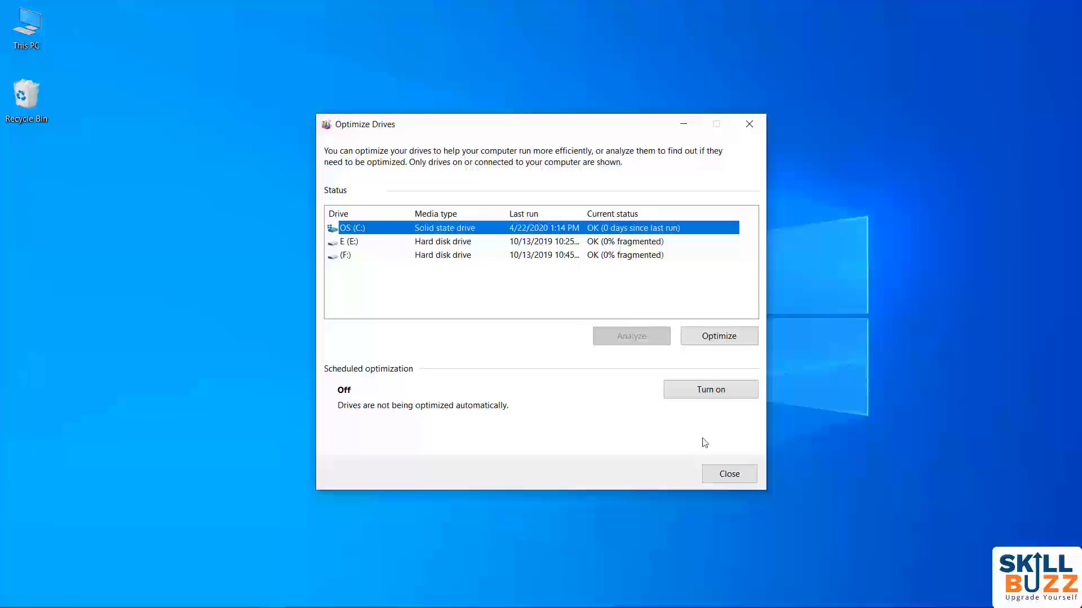
left_click(731, 479)
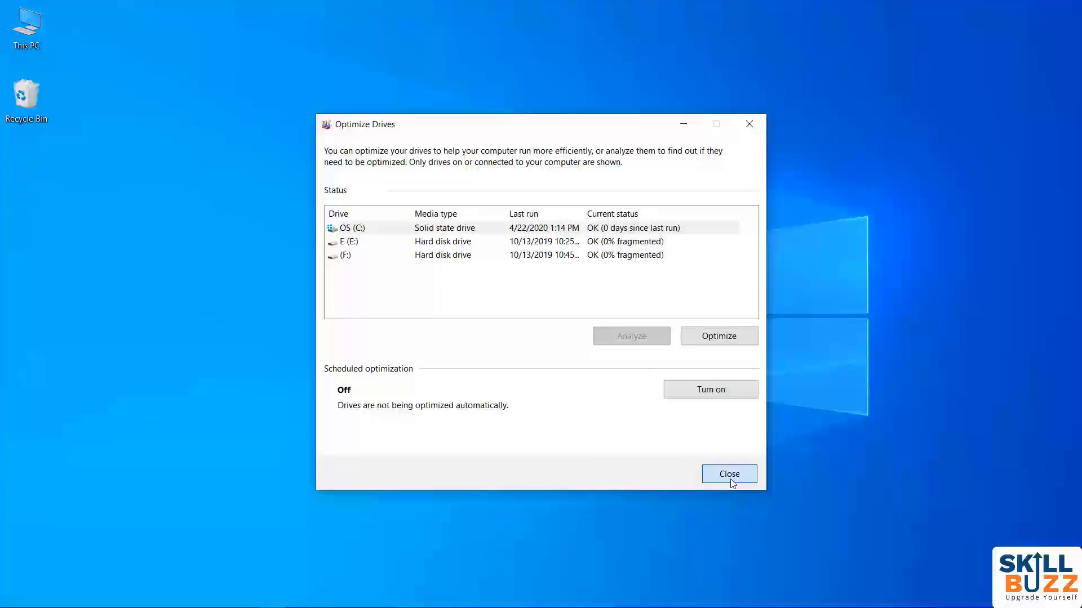
right_click(655, 354)
left_click(682, 399)
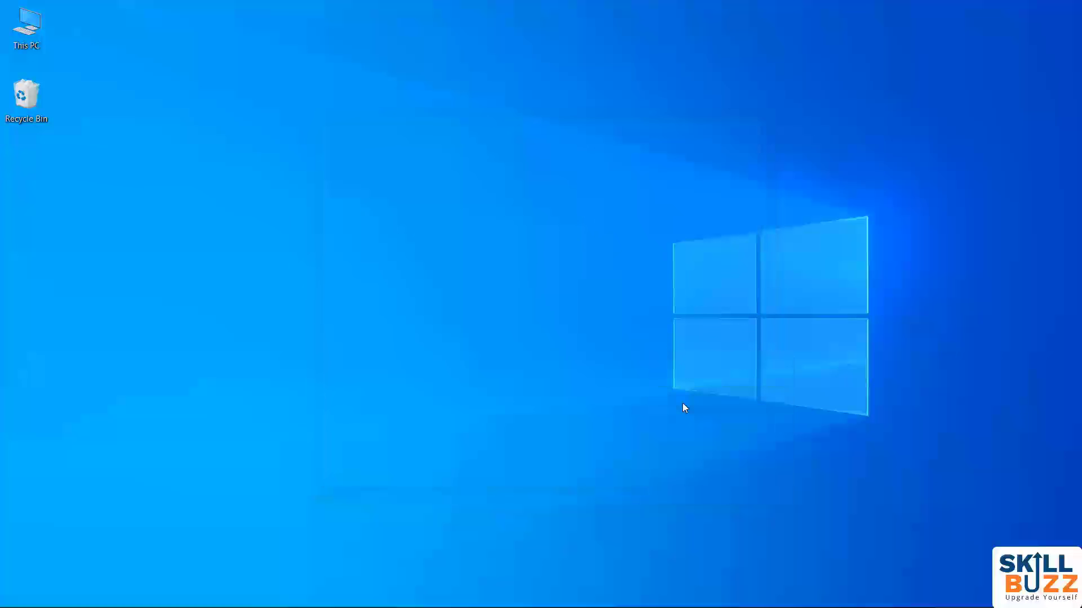